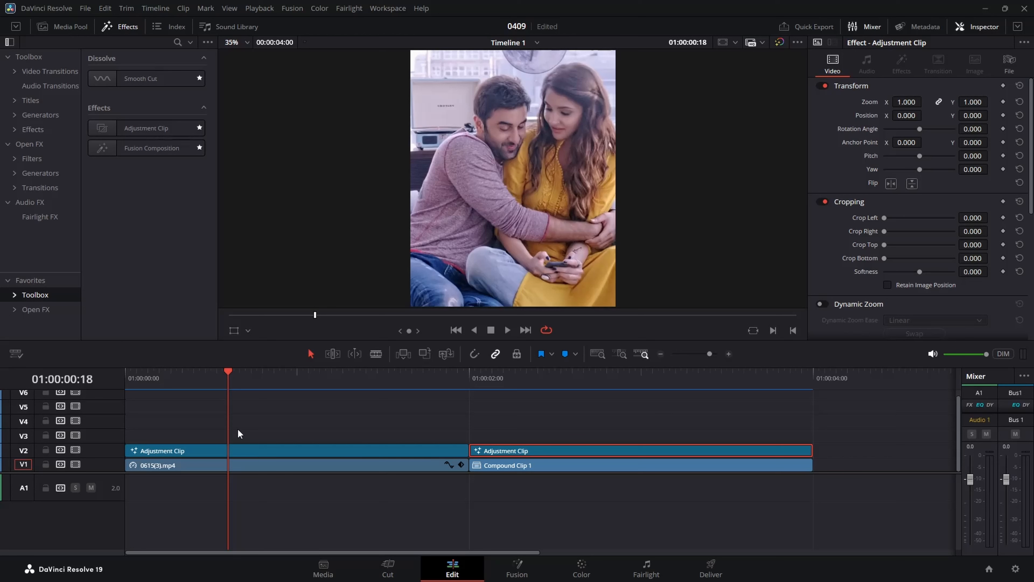
# - Place the "smmoth zoom in 1" preset from the power bin on V3 above both the first and the second clip
pyautogui.click(70, 33)
pyautogui.click(27, 316)
pyautogui.moveTo(89, 84); pyautogui.dragTo(264, 436)
pyautogui.moveTo(89, 83); pyautogui.dragTo(607, 437)
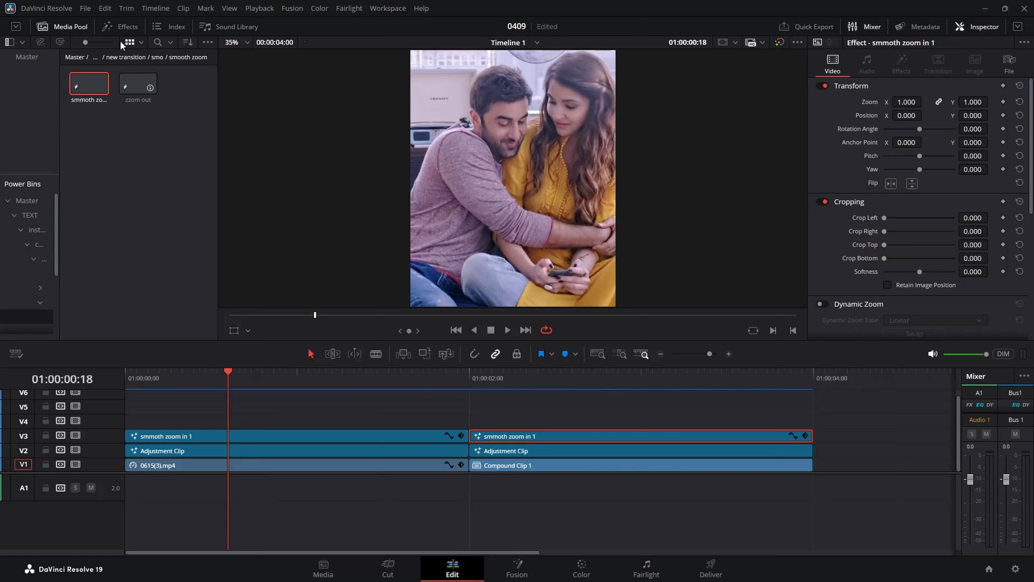
# - Add a one-second adjustment clip on V4 spanning the cut between the two clips, ending at 01:00:02:17
pyautogui.click(122, 26)
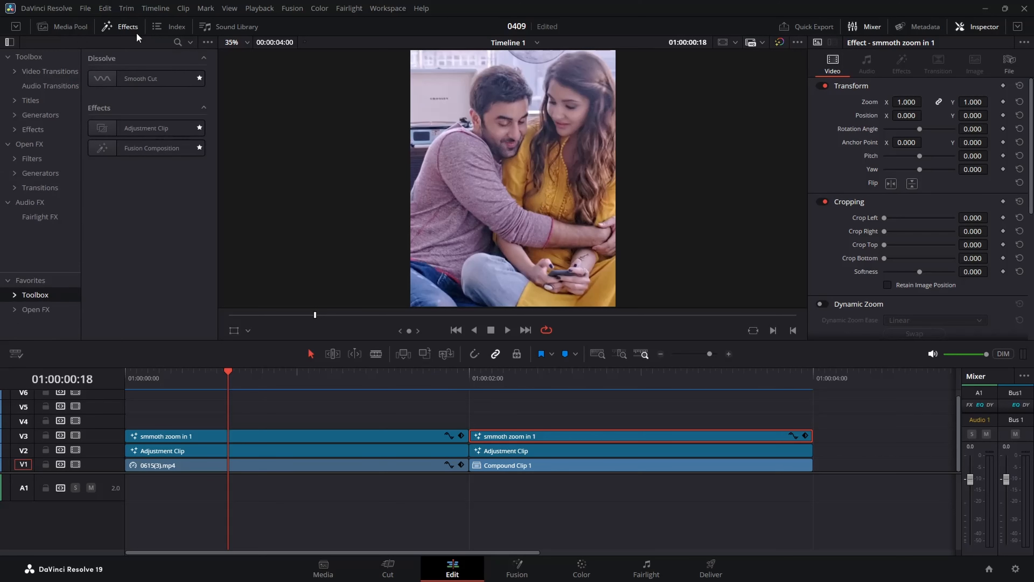
pyautogui.moveTo(134, 129); pyautogui.dragTo(394, 423)
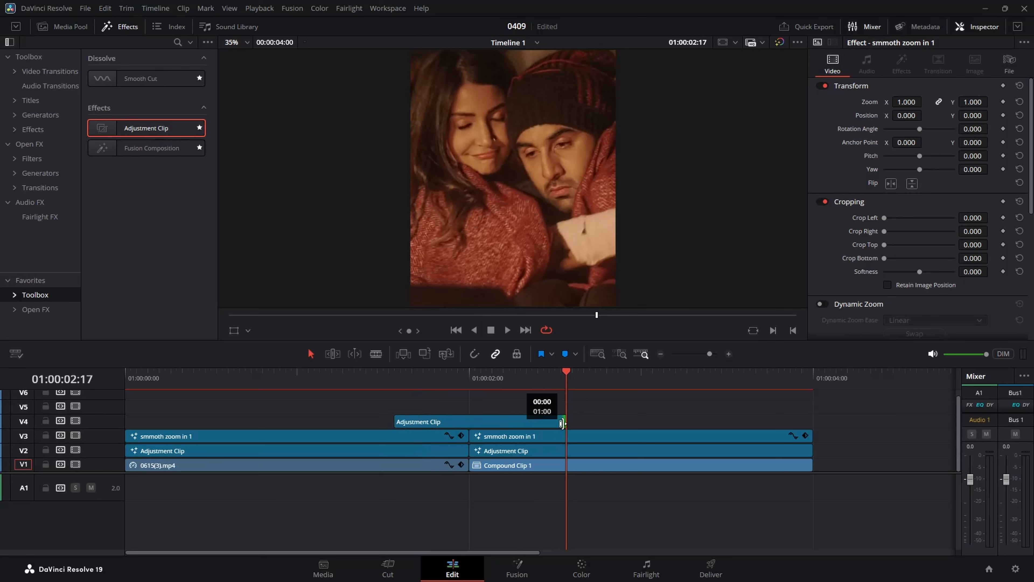
pyautogui.moveTo(562, 423); pyautogui.dragTo(564, 423)
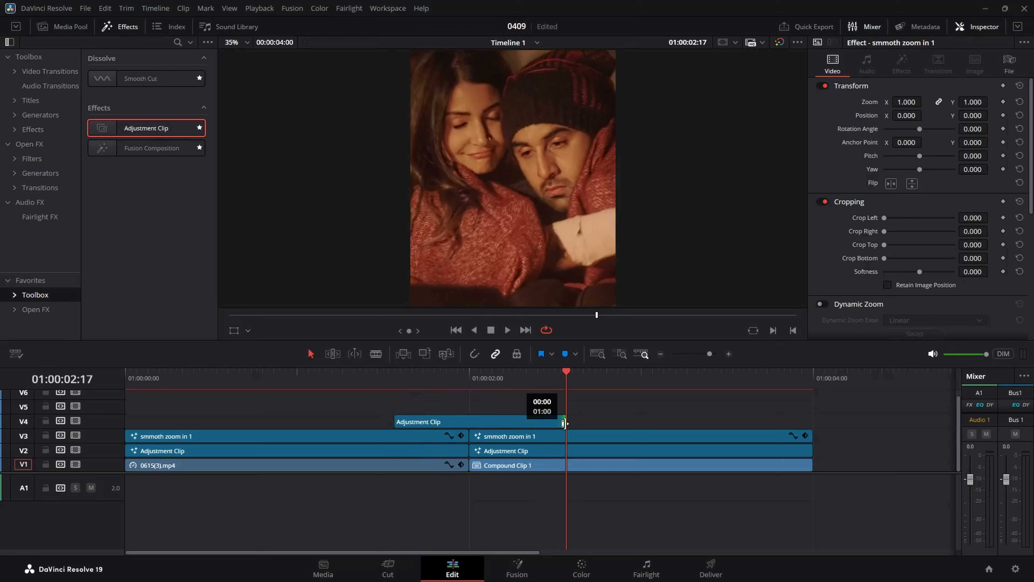
pyautogui.moveTo(564, 423); pyautogui.dragTo(564, 424)
# - Open the V4 adjustment clip in Fusion and merge a Background node over MediaIn1
pyautogui.click(471, 422)
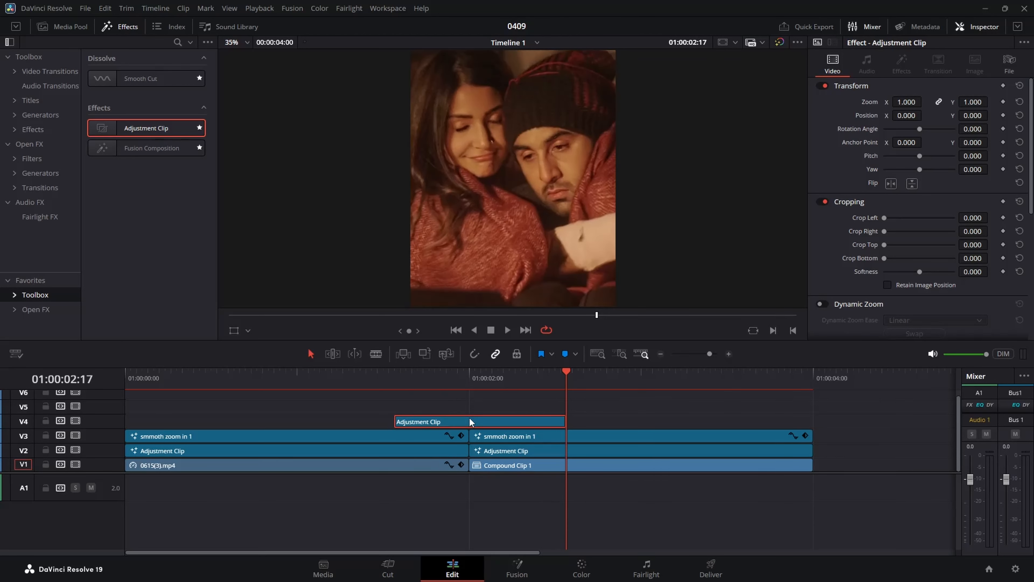
pyautogui.rightClick(471, 422)
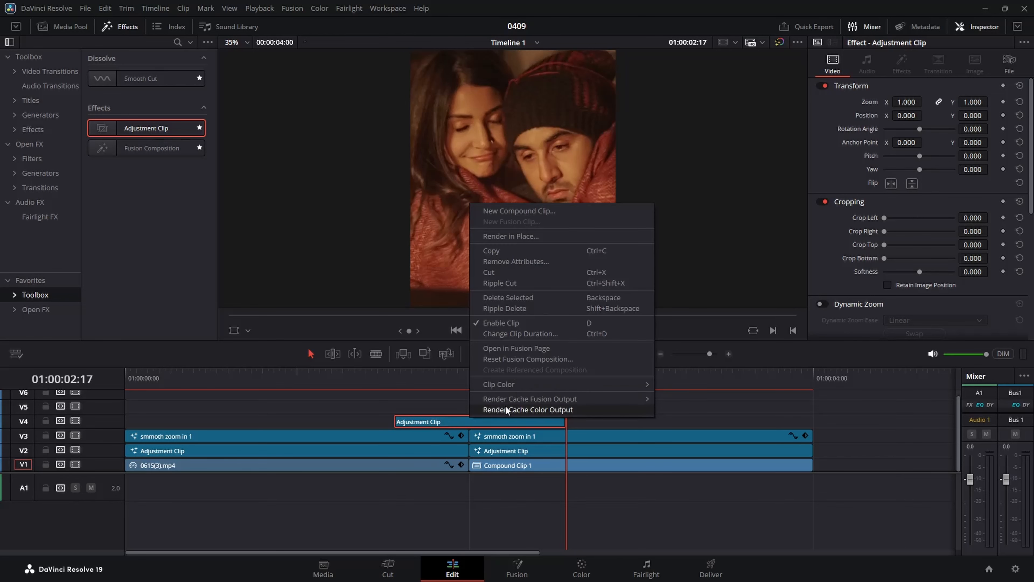
pyautogui.click(499, 360)
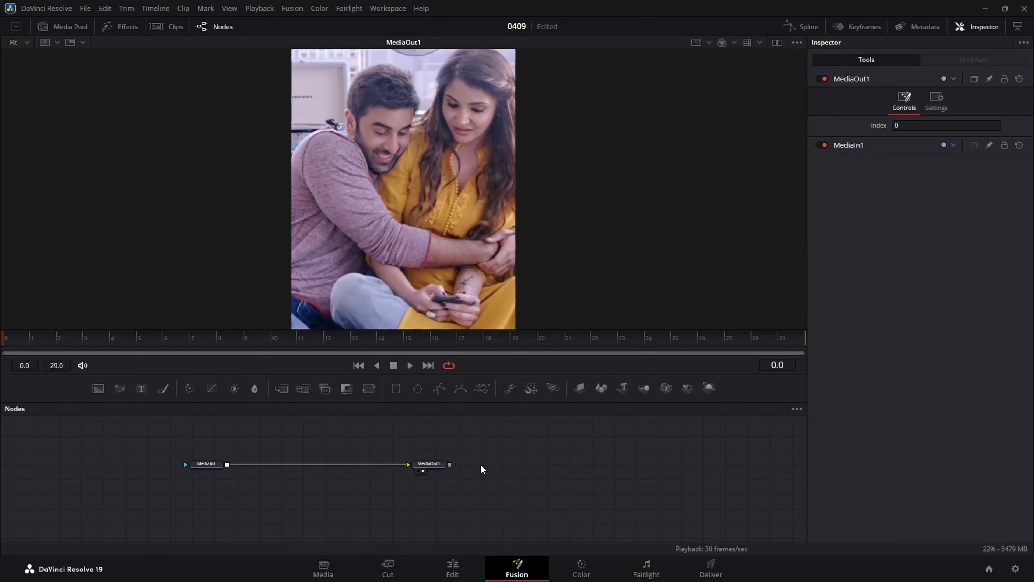
pyautogui.click(208, 464)
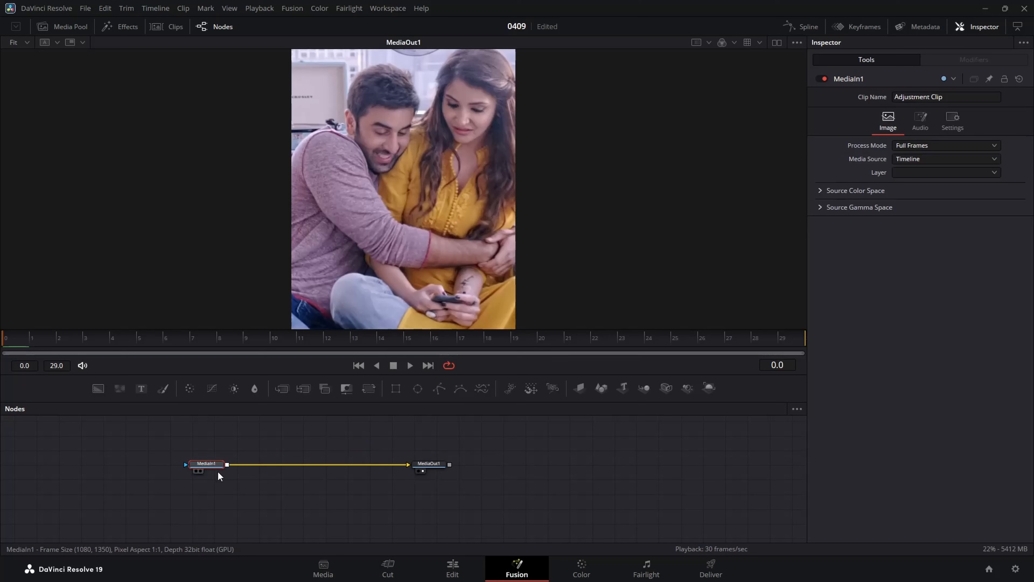
pyautogui.moveTo(99, 387); pyautogui.dragTo(227, 469)
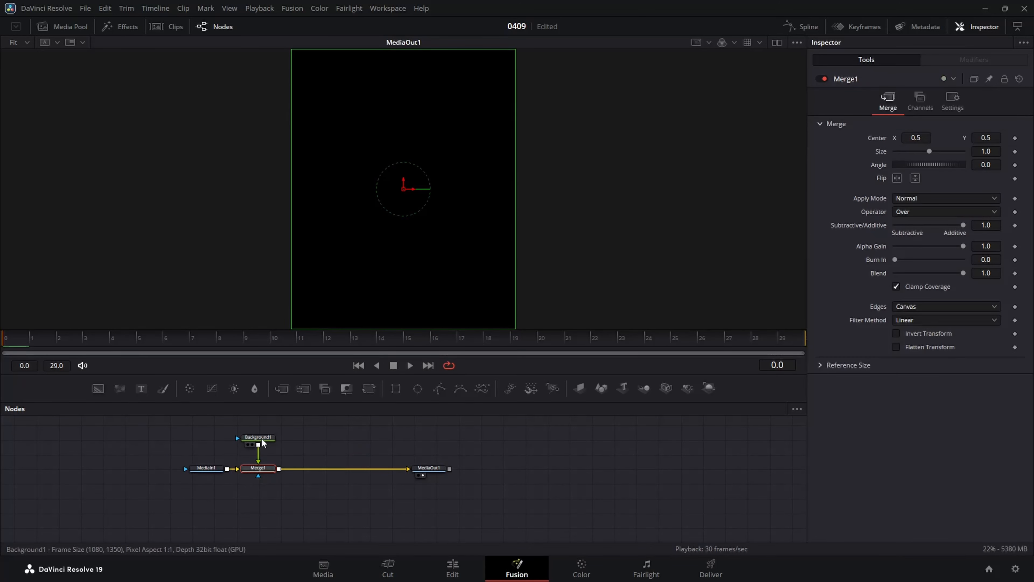
# - Set the Background1 colour to bright pink, with red 1.0, green about 0.40 and blue about 0.99
pyautogui.click(261, 438)
pyautogui.click(912, 188)
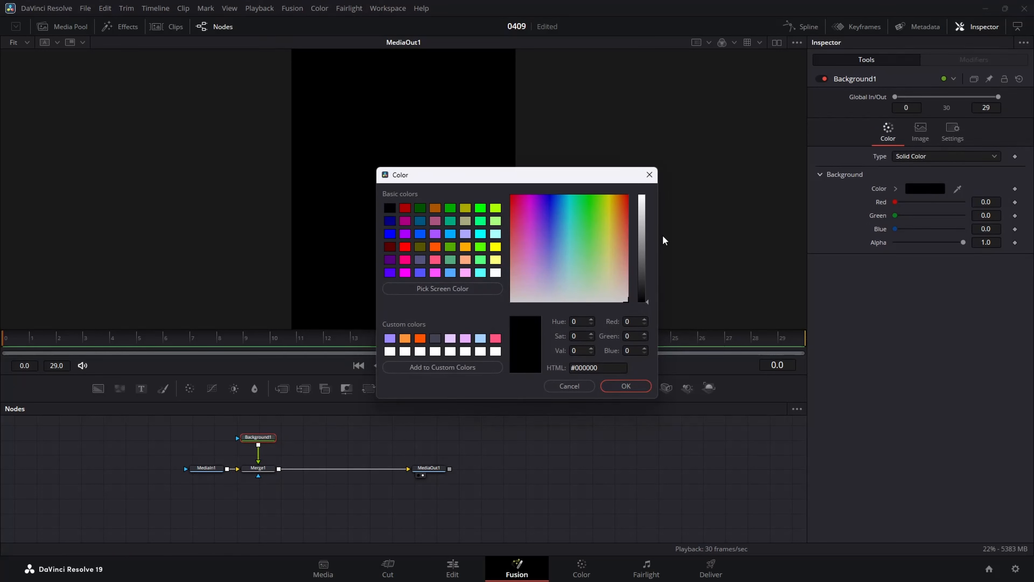
pyautogui.moveTo(546, 254); pyautogui.dragTo(529, 237)
pyautogui.moveTo(646, 297); pyautogui.dragTo(647, 166)
pyautogui.click(626, 385)
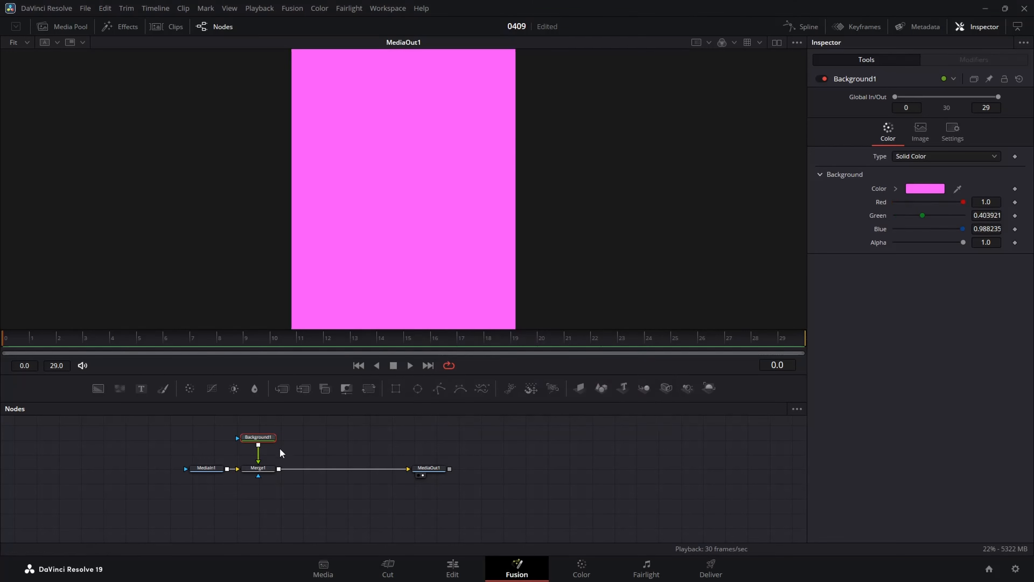
# - Keyframe the Blend of Merge1 at 0.0 on both frame 0 and frame 29
pyautogui.click(263, 473)
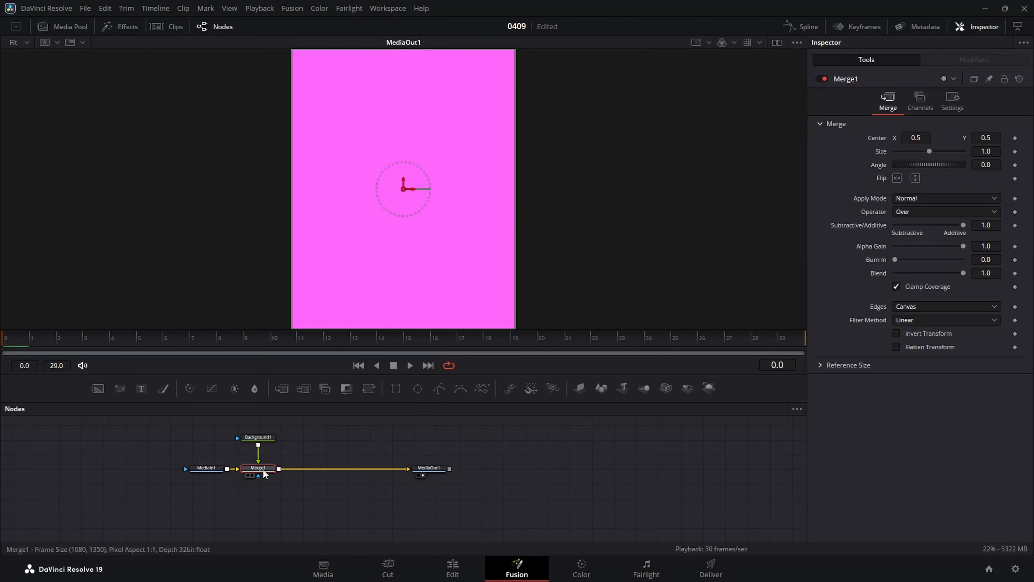
pyautogui.moveTo(258, 468); pyautogui.dragTo(264, 469)
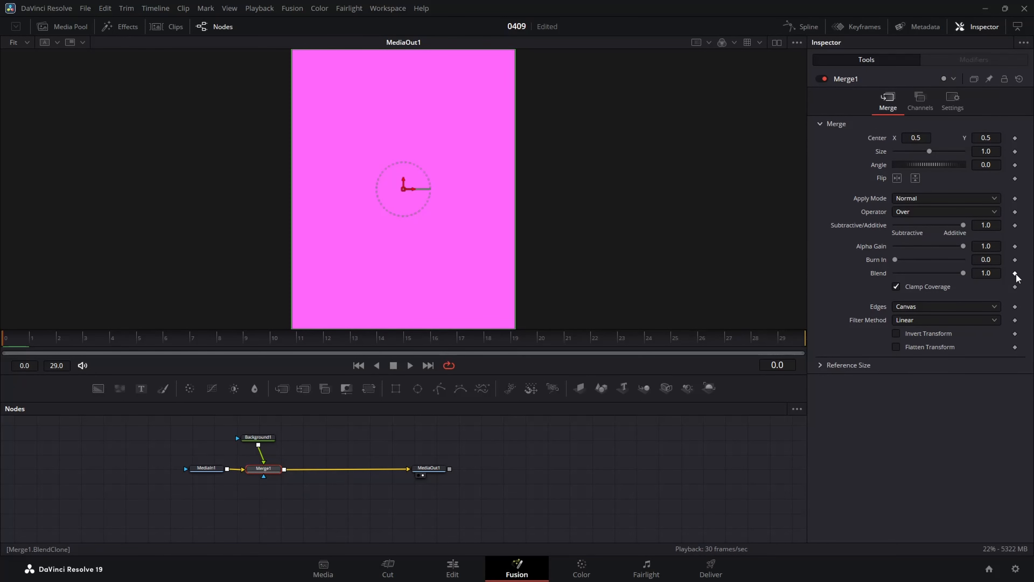
pyautogui.click(1014, 273)
pyautogui.moveTo(964, 271); pyautogui.dragTo(831, 275)
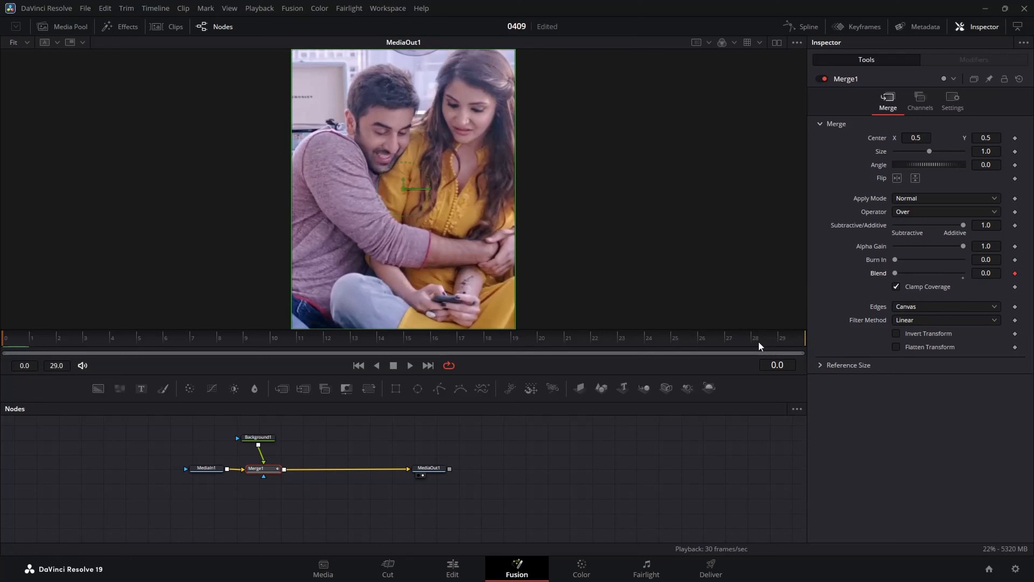
pyautogui.moveTo(757, 345); pyautogui.dragTo(798, 340)
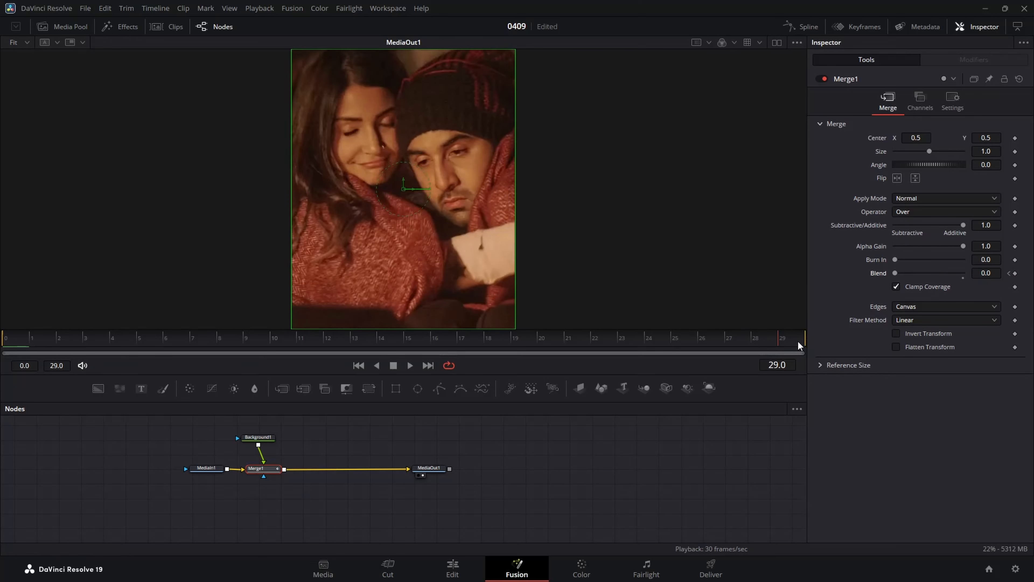
pyautogui.click(1015, 273)
# - Keyframe the Blend of Merge1 at 0.55 on frame 15
pyautogui.click(376, 342)
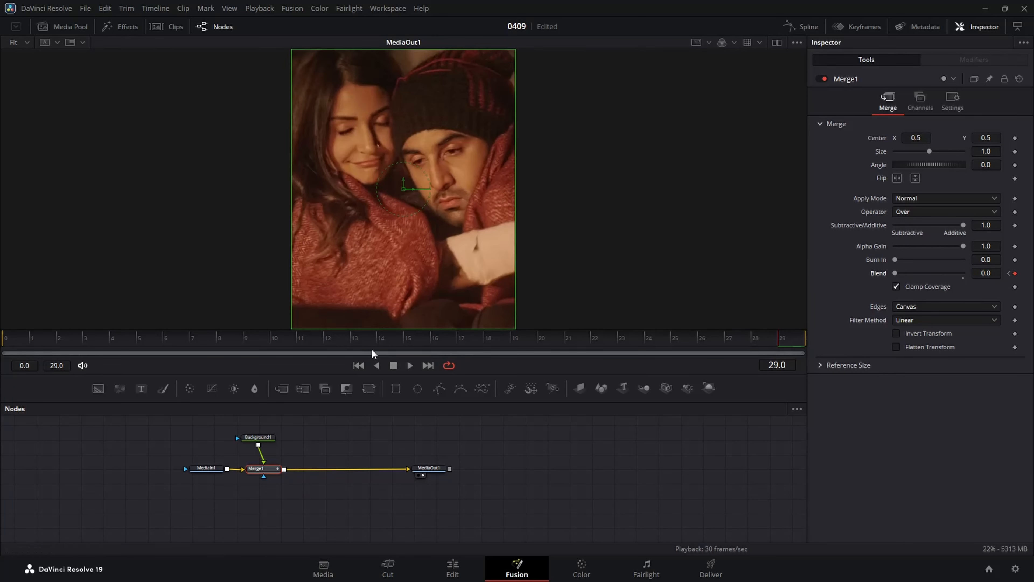
pyautogui.click(403, 341)
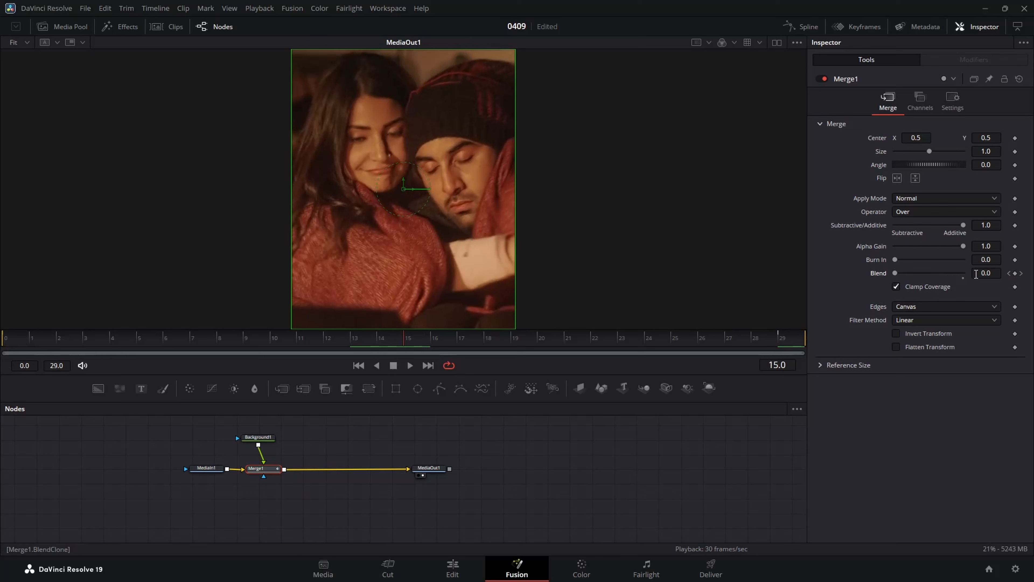
pyautogui.moveTo(981, 273); pyautogui.dragTo(1003, 273)
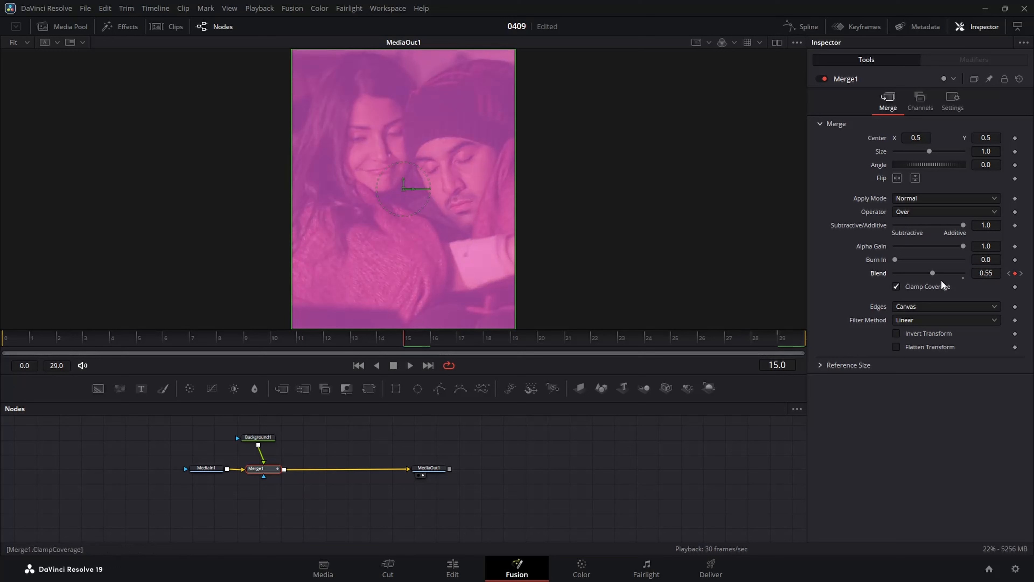
# - Show the Merge1 Blend curve in an enlarged Spline editor and smooth all of its keyframes
pyautogui.click(800, 25)
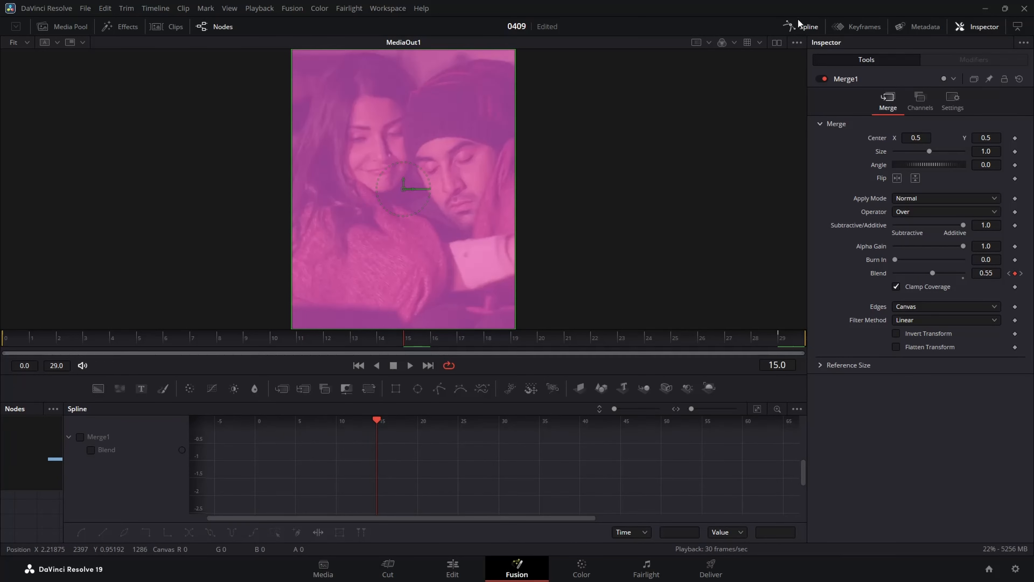
pyautogui.moveTo(63, 484); pyautogui.dragTo(289, 484)
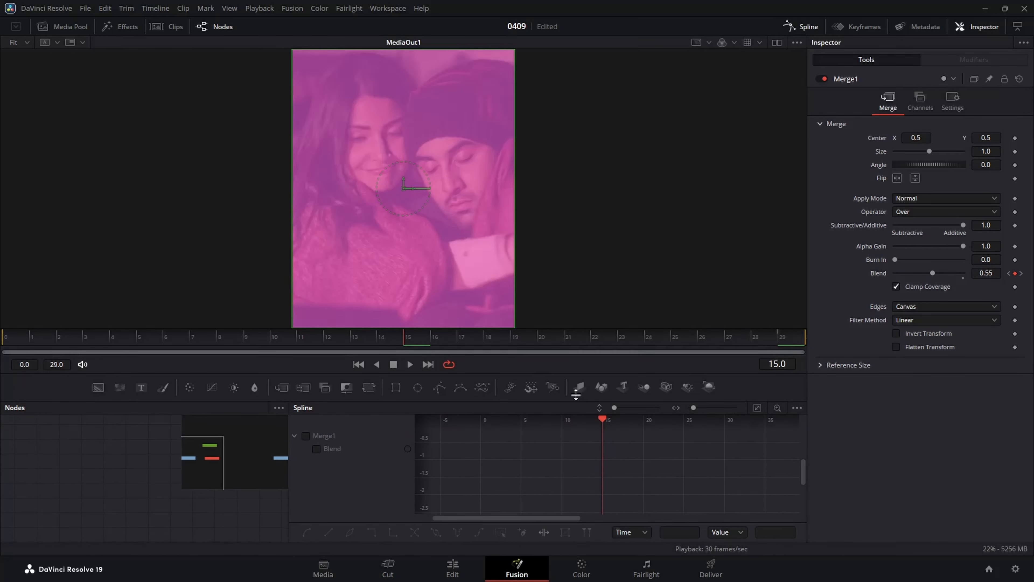
pyautogui.moveTo(576, 393); pyautogui.dragTo(574, 351)
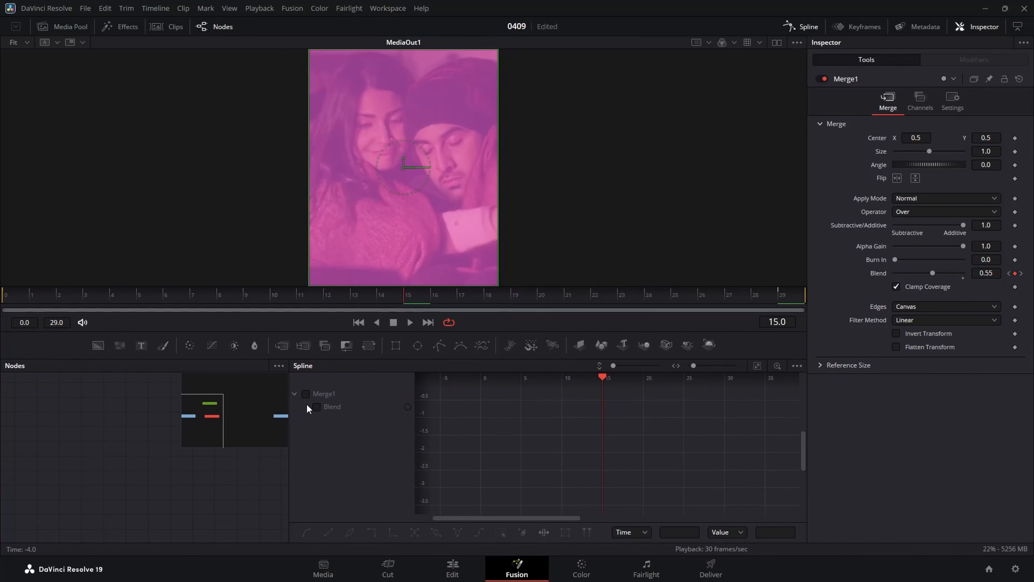
pyautogui.click(305, 394)
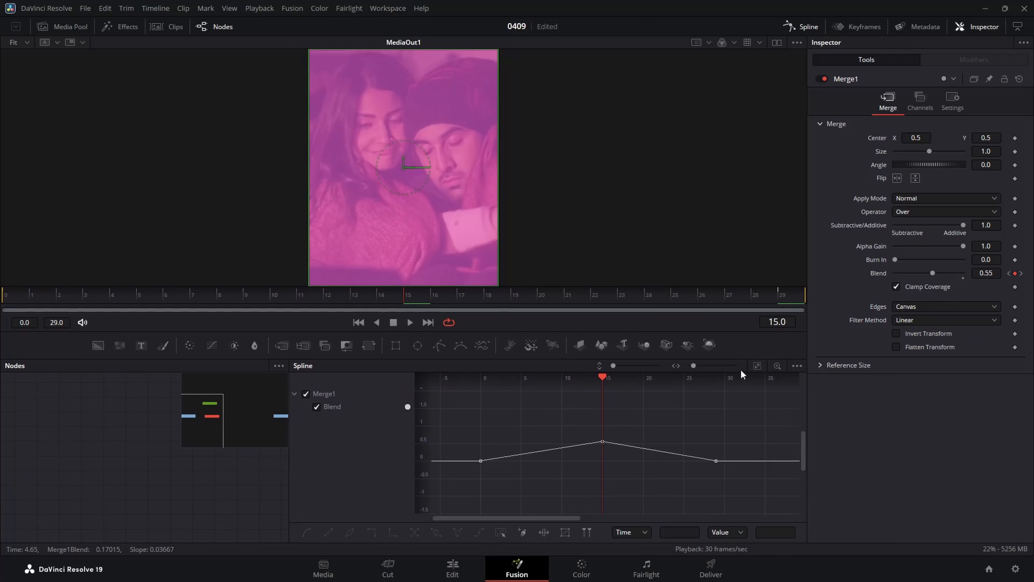
pyautogui.click(758, 366)
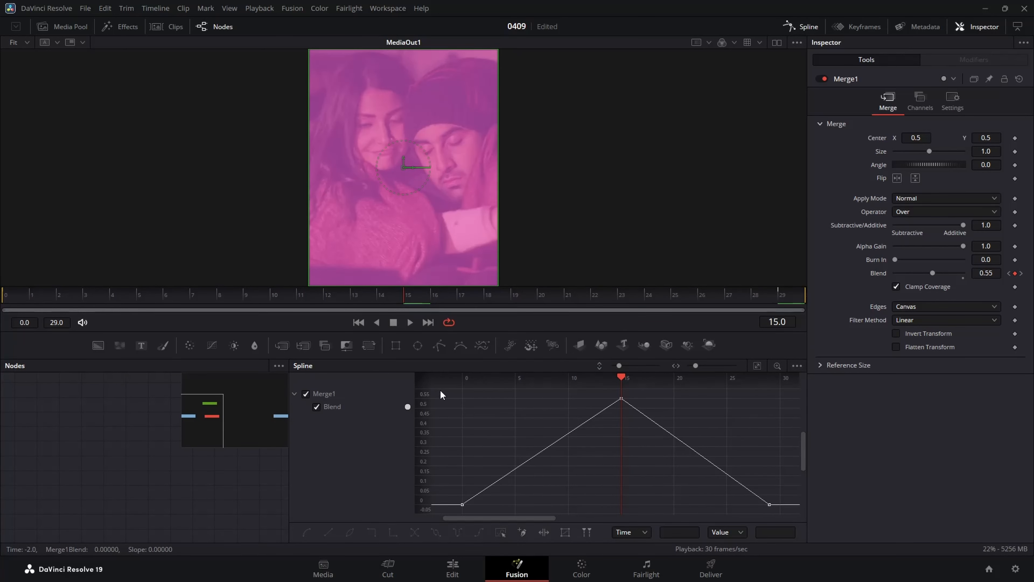
pyautogui.moveTo(440, 390); pyautogui.dragTo(792, 529)
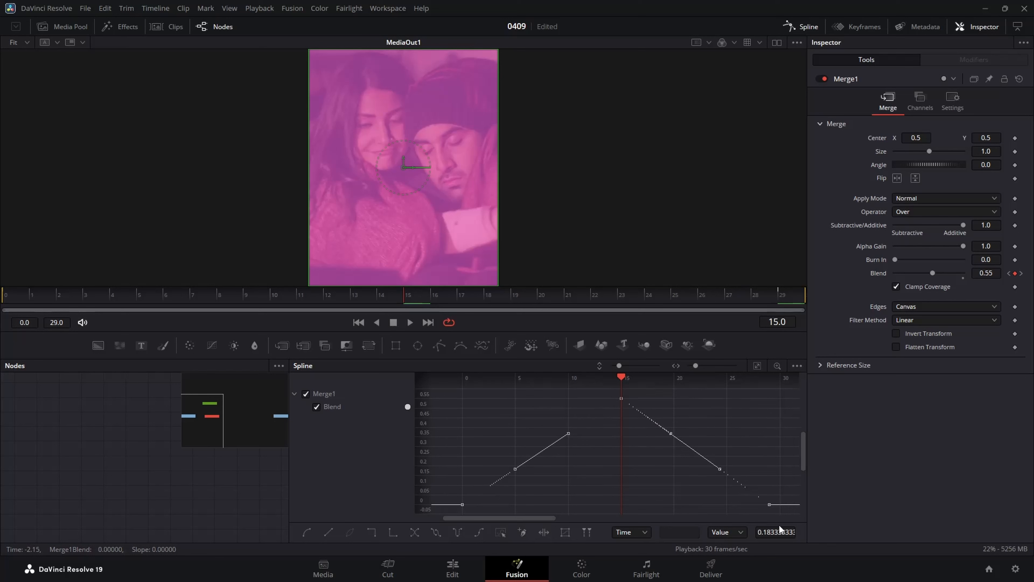
pyautogui.hotkey('shift', 's')
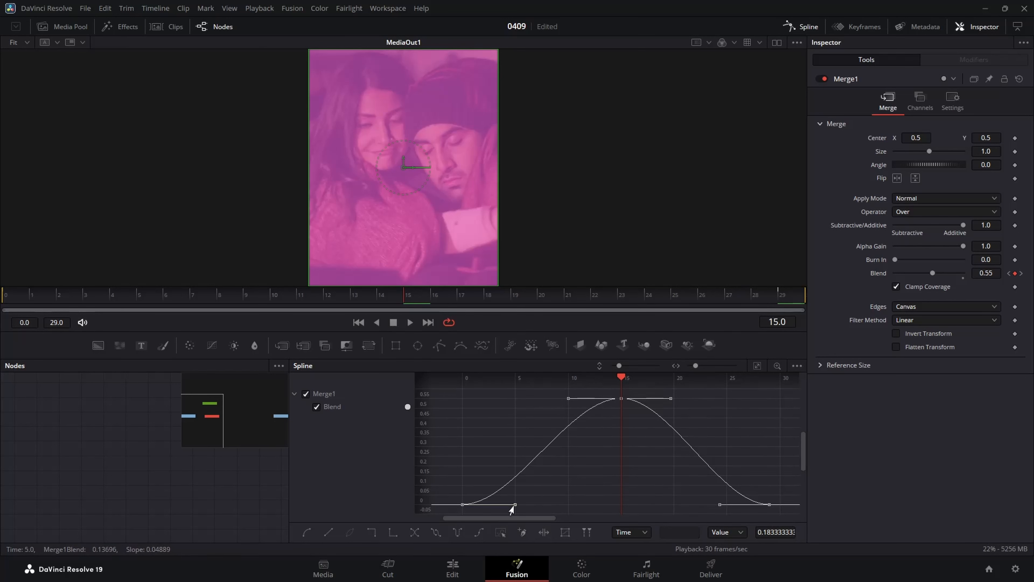
# - Adjust the Blend curve's handles for a gentler start and end with a steeper rise and fall, and play the animation
pyautogui.moveTo(515, 505); pyautogui.dragTo(549, 505)
pyautogui.moveTo(568, 398); pyautogui.dragTo(578, 397)
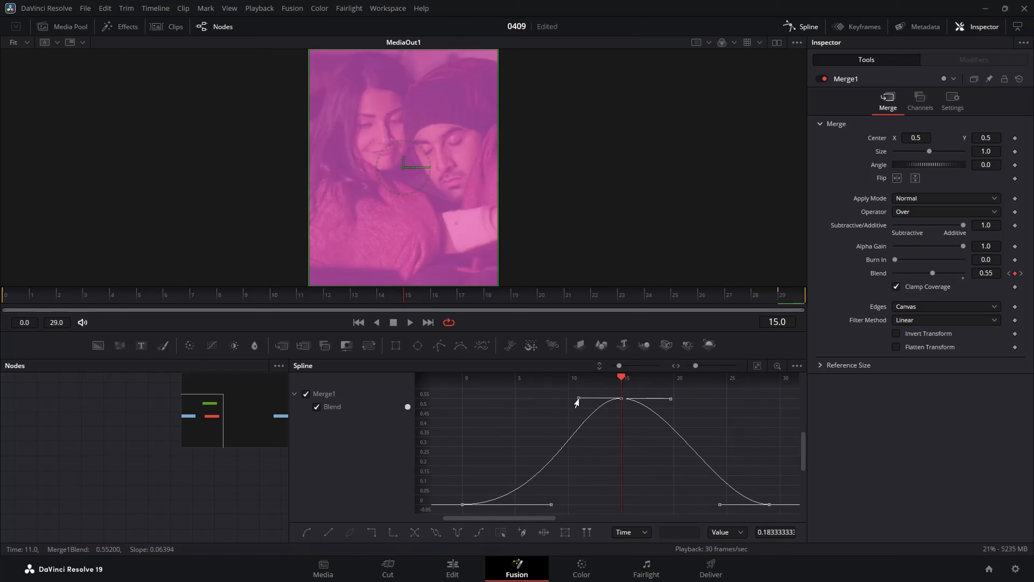
pyautogui.moveTo(720, 504); pyautogui.dragTo(692, 505)
pyautogui.moveTo(671, 398); pyautogui.dragTo(683, 398)
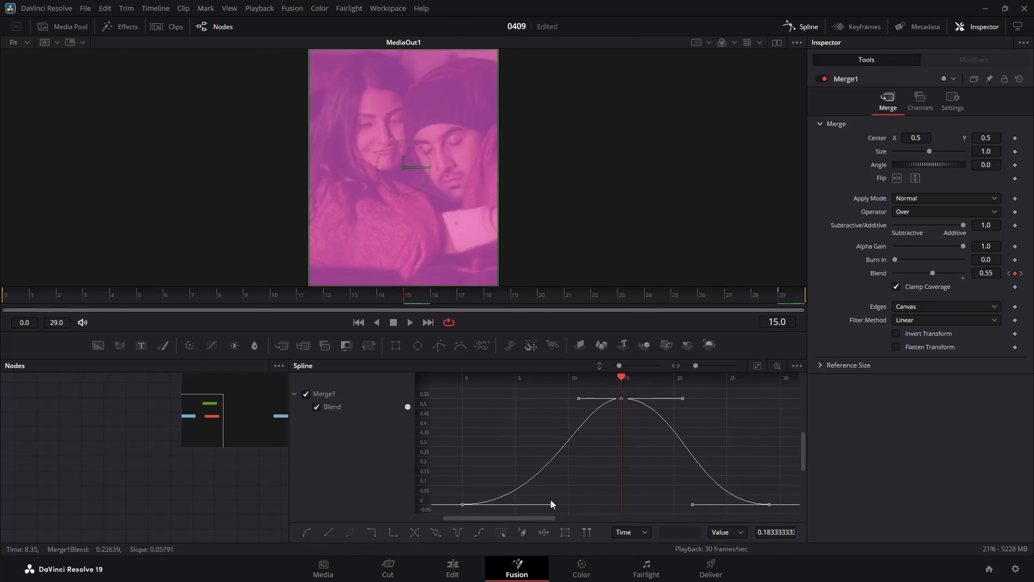
pyautogui.moveTo(551, 505); pyautogui.dragTo(574, 505)
pyautogui.moveTo(692, 504); pyautogui.dragTo(670, 505)
pyautogui.press('space')
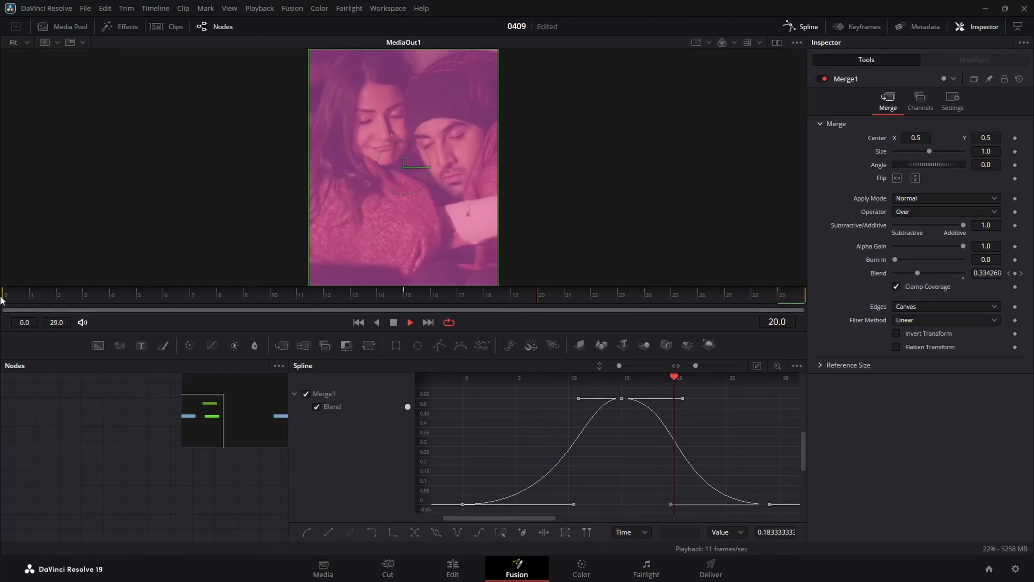
# - Return to the Edit page, add an adjustment clip on V5 over the first video clip, and open it in Fusion
pyautogui.click(452, 568)
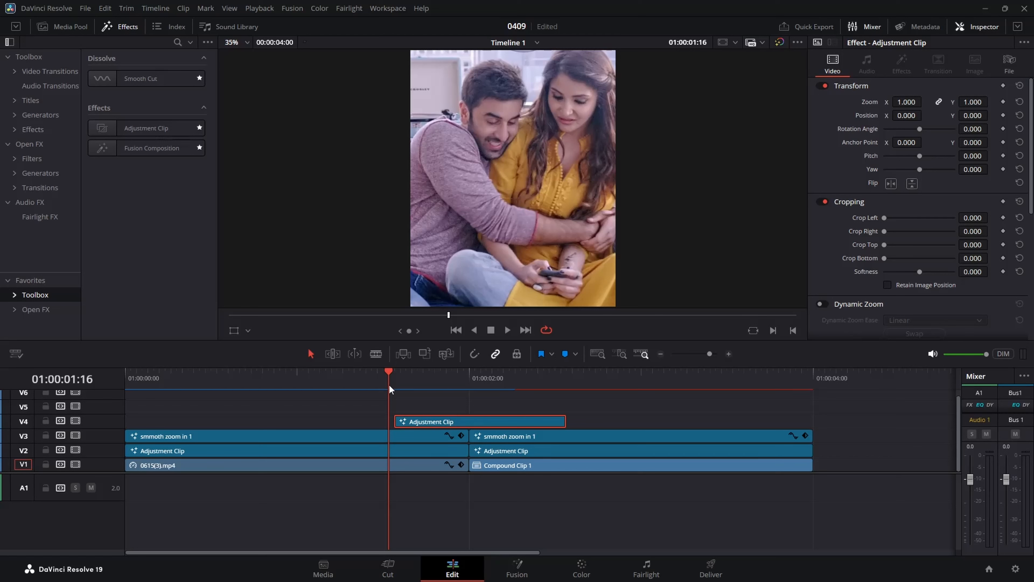
pyautogui.moveTo(152, 133); pyautogui.dragTo(196, 414)
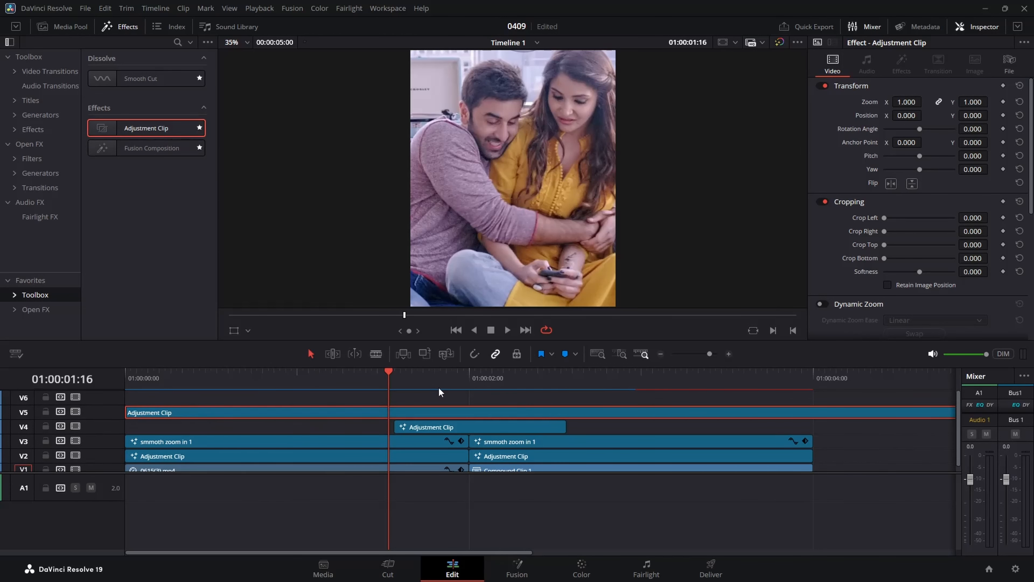
pyautogui.press('Down')
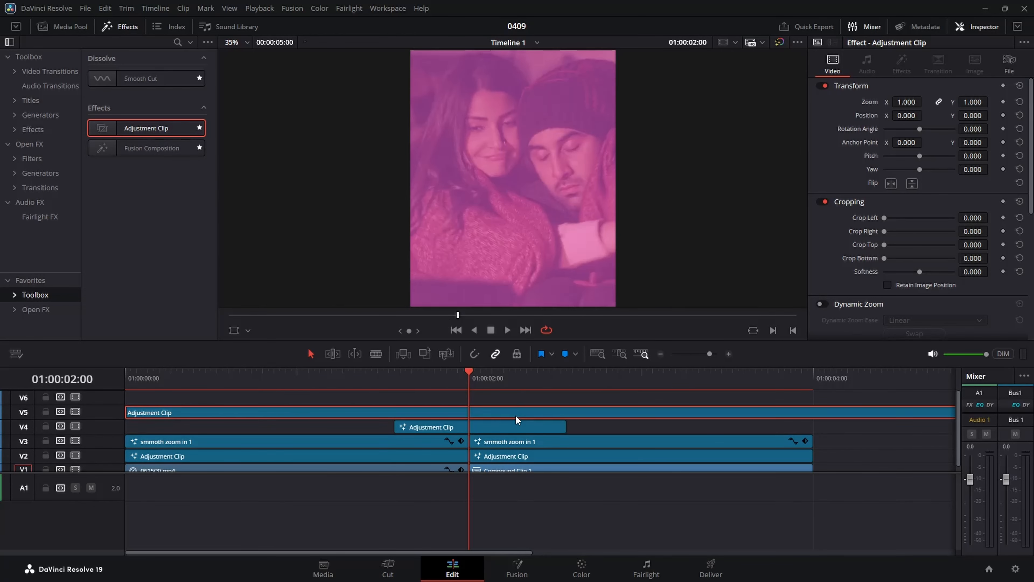
pyautogui.click(516, 568)
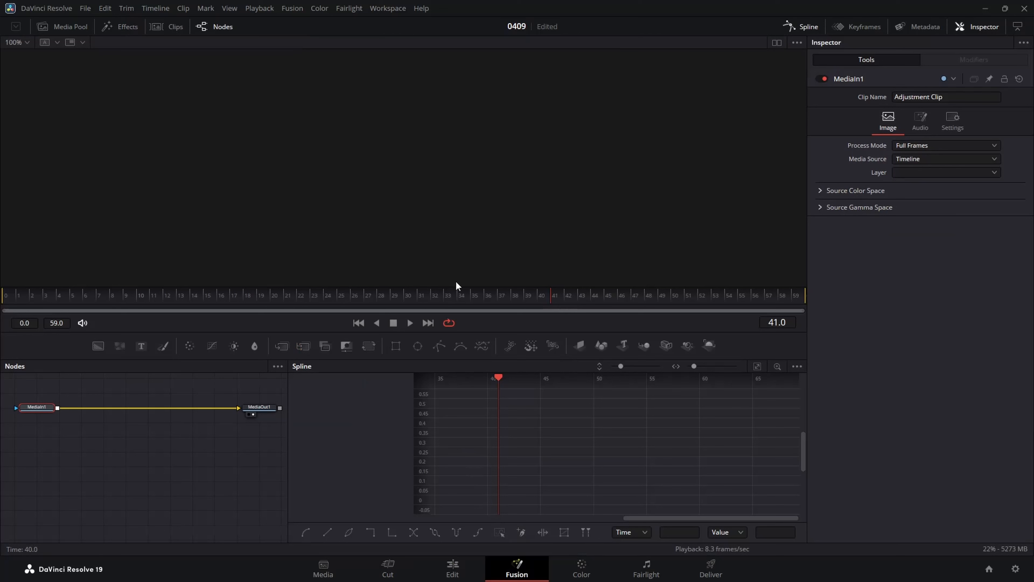
# - Hide the Spline editor and merge a Background node over MediaIn1, masked with a Rectangle
pyautogui.click(810, 27)
pyautogui.moveTo(18, 383); pyautogui.dragTo(452, 434)
pyautogui.moveTo(230, 430); pyautogui.dragTo(201, 430)
pyautogui.moveTo(98, 345); pyautogui.dragTo(219, 431)
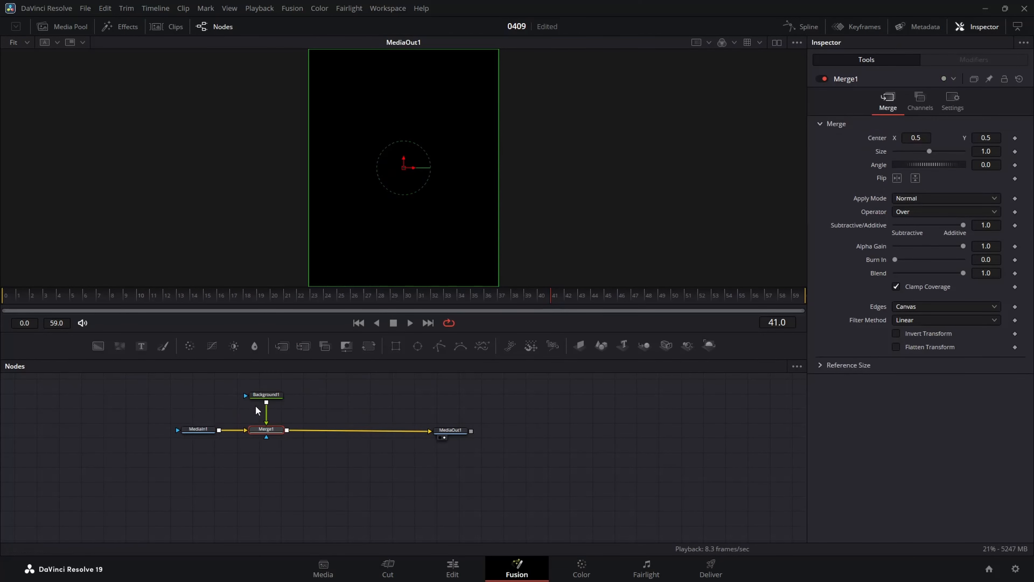
pyautogui.moveTo(272, 398); pyautogui.dragTo(273, 403)
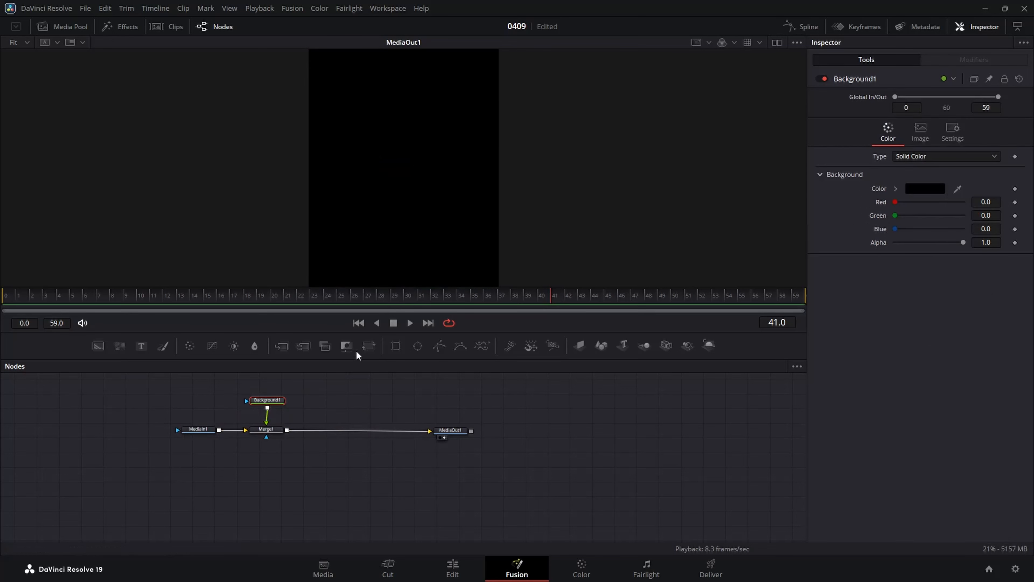
pyautogui.click(393, 351)
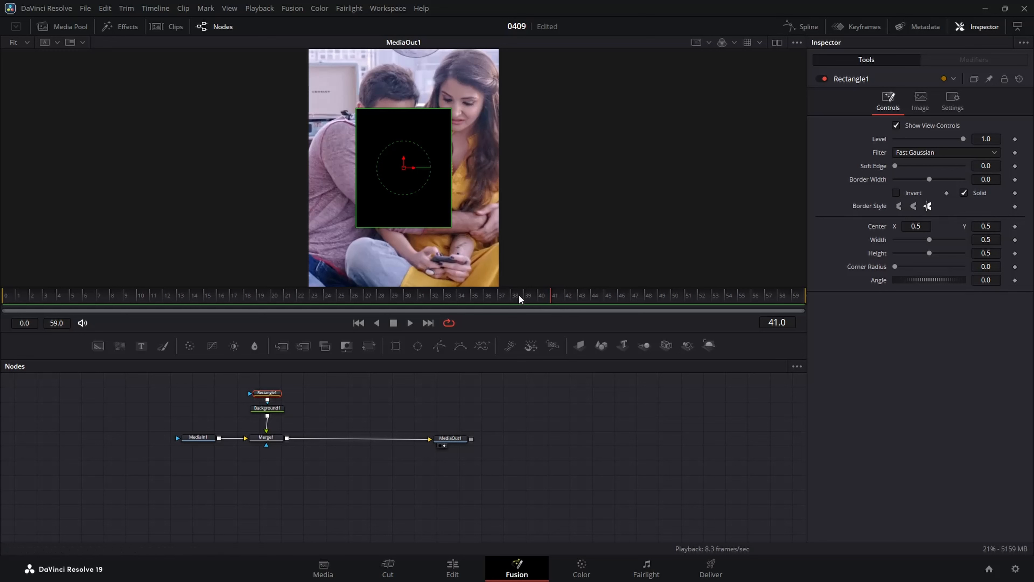
# - Invert the Rectangle mask, enlarge it beyond the frame to a width of about 1.17, and keyframe its Height at frame 0
pyautogui.click(896, 193)
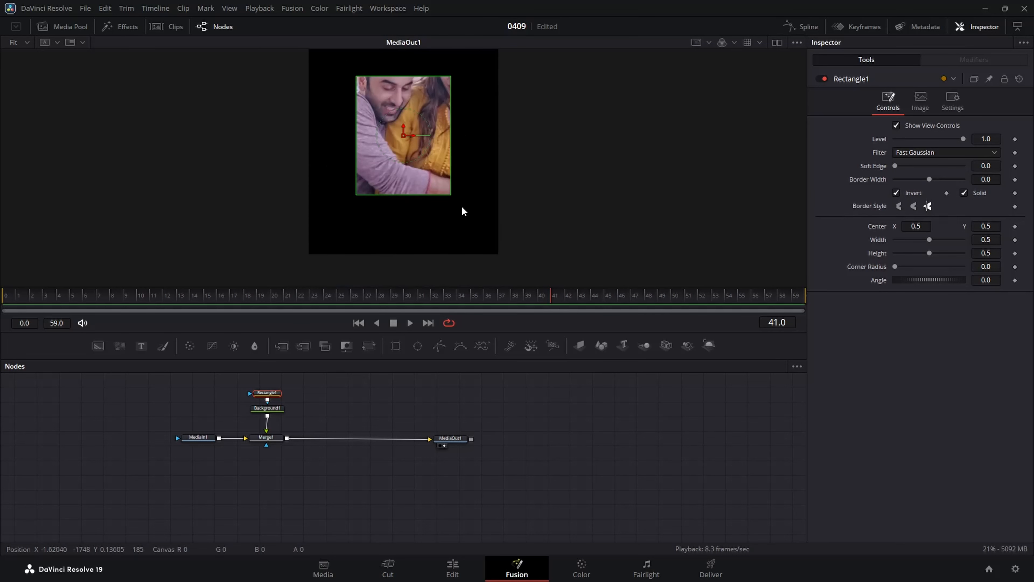
pyautogui.moveTo(25, 303); pyautogui.dragTo(97, 302)
pyautogui.scroll(-3, 403, 151)
pyautogui.moveTo(460, 186); pyautogui.dragTo(505, 186)
pyautogui.click(1014, 253)
# - At frame 59, reduce the rectangle's Height to about 0.75 and select the value for copying
pyautogui.moveTo(96, 299); pyautogui.dragTo(794, 298)
pyautogui.moveTo(425, 144); pyautogui.dragTo(426, 123)
pyautogui.click(986, 253)
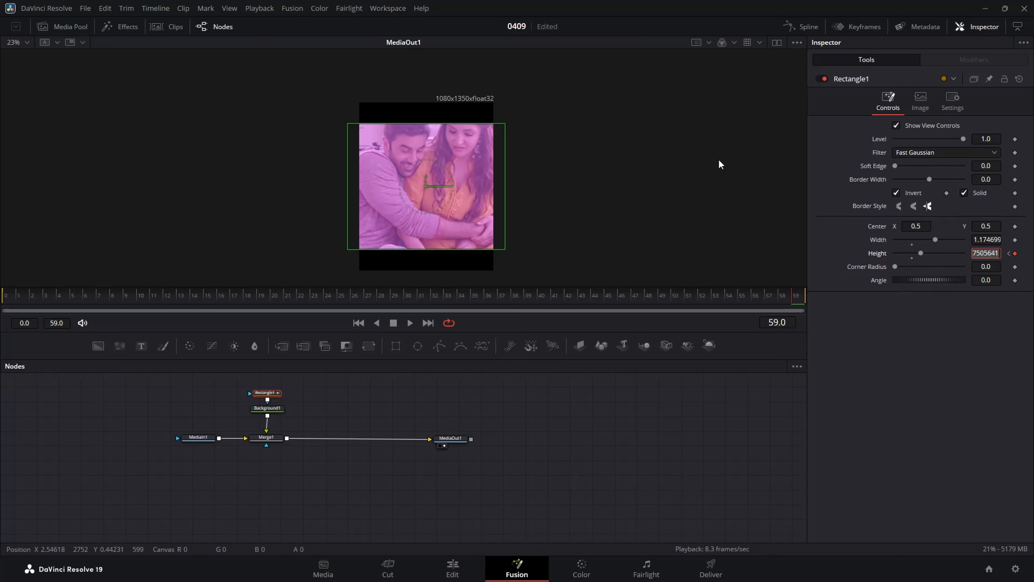
# - Show the Rectangle1 Height curve fitted in the Spline editor, smooth its keyframes, and play the animation from the start
pyautogui.click(798, 26)
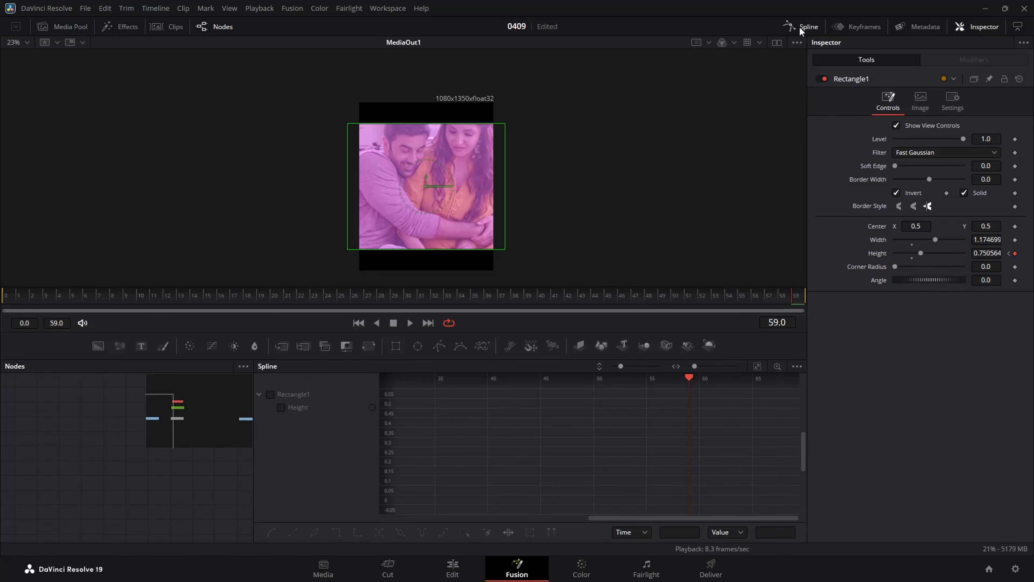
pyautogui.click(281, 408)
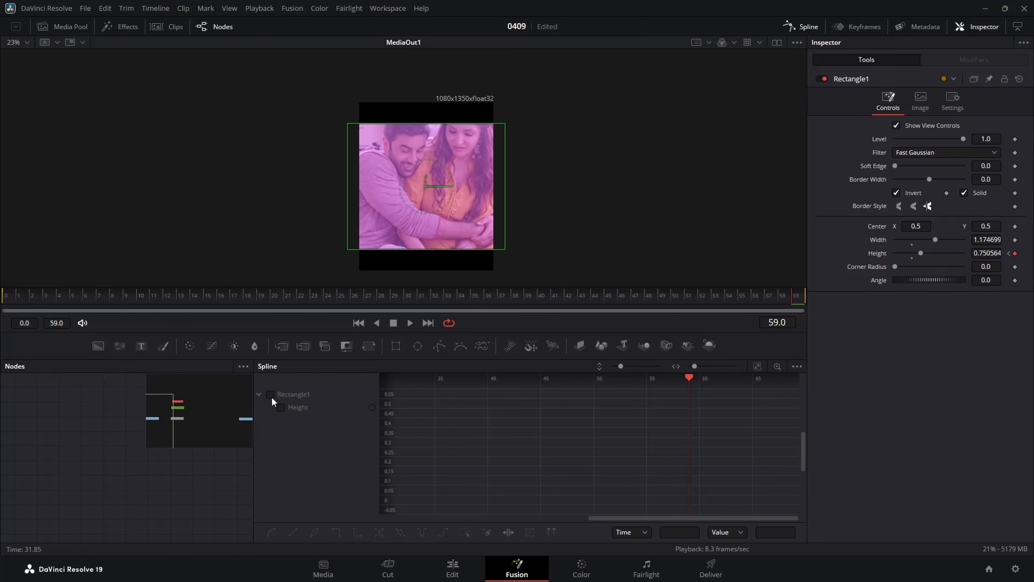
pyautogui.click(757, 366)
pyautogui.moveTo(424, 392); pyautogui.dragTo(794, 524)
pyautogui.hotkey('shift', 's')
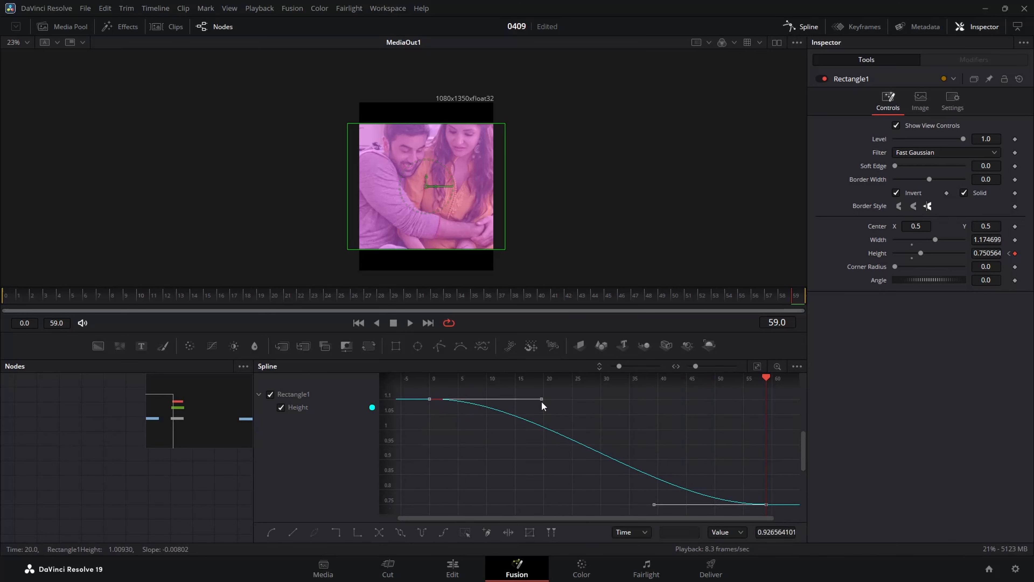
pyautogui.moveTo(329, 297); pyautogui.dragTo(2, 304)
pyautogui.press('space')
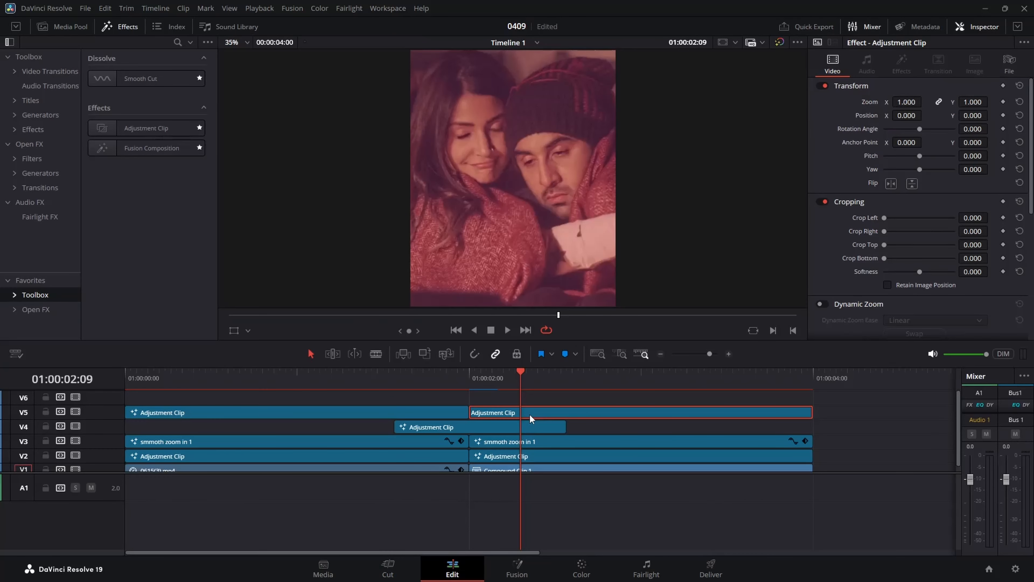
# - Open the V5 adjustment clip over the second video clip in Fusion and merge a Background node over MediaIn1
pyautogui.rightClick(529, 414)
pyautogui.click(563, 348)
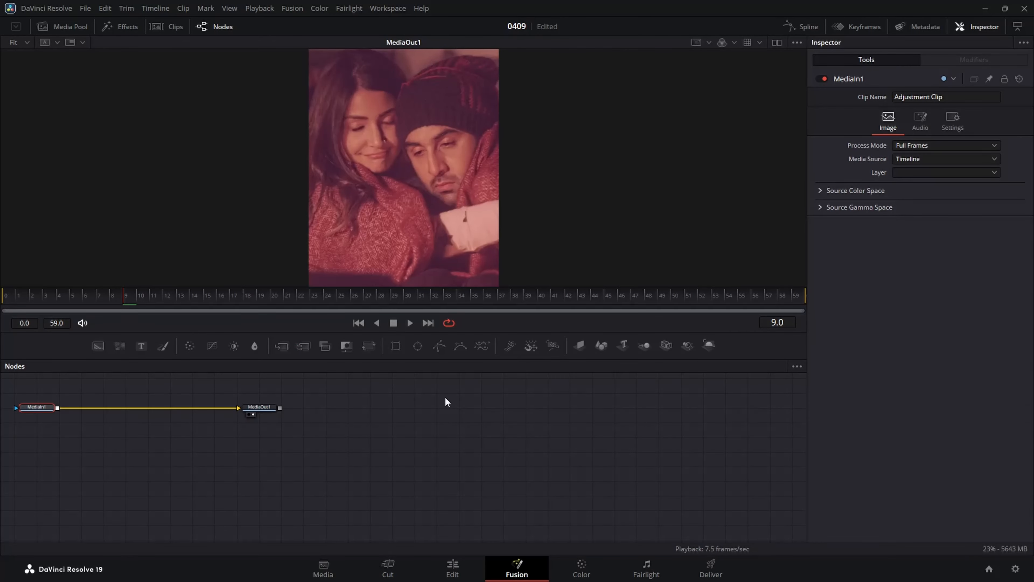
pyautogui.moveTo(8, 391); pyautogui.dragTo(406, 452)
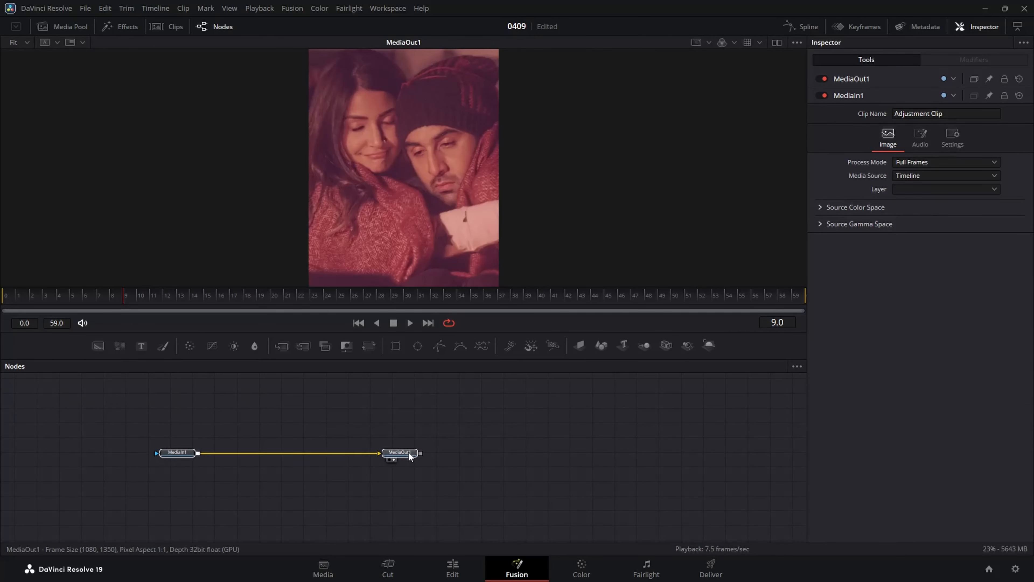
pyautogui.moveTo(98, 346); pyautogui.dragTo(202, 452)
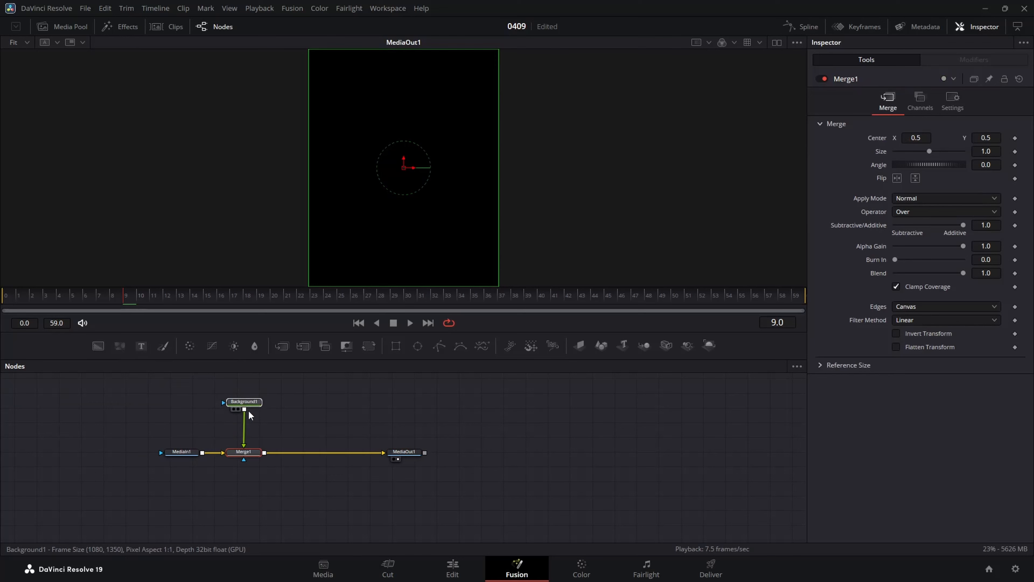
pyautogui.moveTo(244, 403); pyautogui.dragTo(244, 419)
# - Mask the Background with an inverted Rectangle about 1.116 wide, and keyframe its Height at 0.750564 on frame 0
pyautogui.click(395, 345)
pyautogui.click(896, 193)
pyautogui.click(3, 296)
pyautogui.scroll(-2, 469, 244)
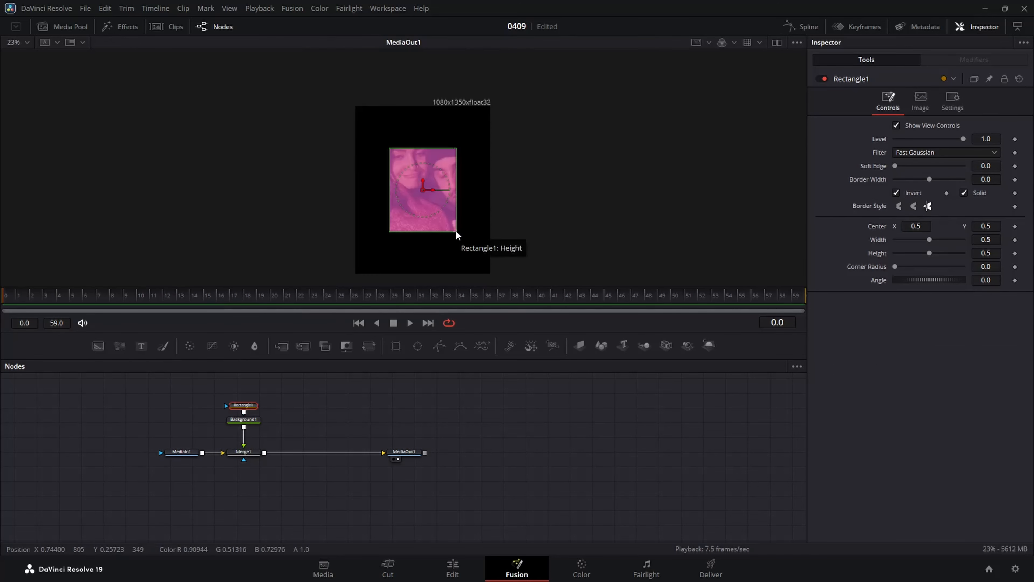
pyautogui.moveTo(457, 233); pyautogui.dragTo(498, 279)
pyautogui.click(1015, 253)
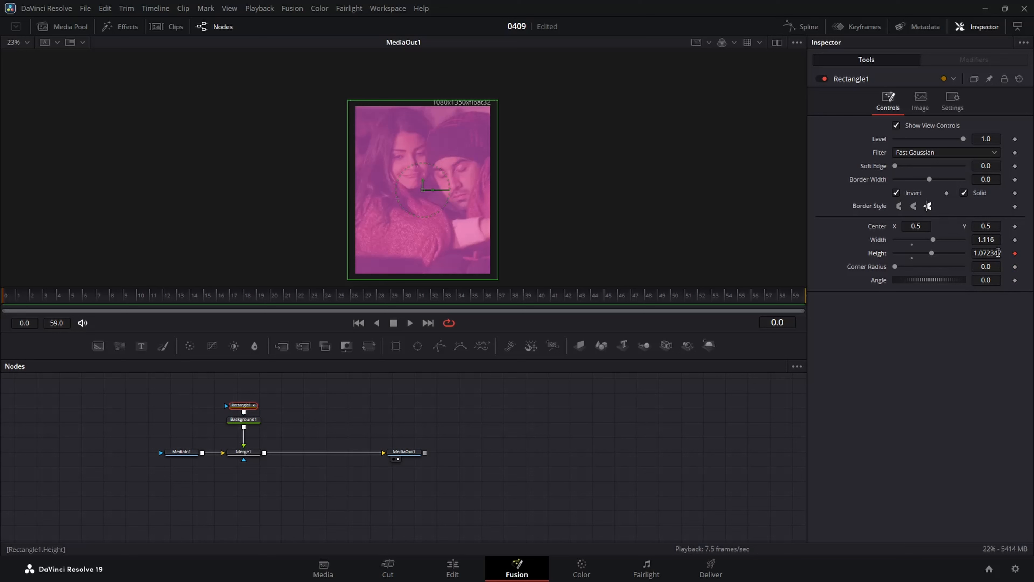
pyautogui.click(998, 253)
pyautogui.write('0.750564')
pyautogui.press('Return')
# - At frame 38, raise the rectangle's Height to about 1.17 so the mask opens past the frame edges
pyautogui.click(791, 296)
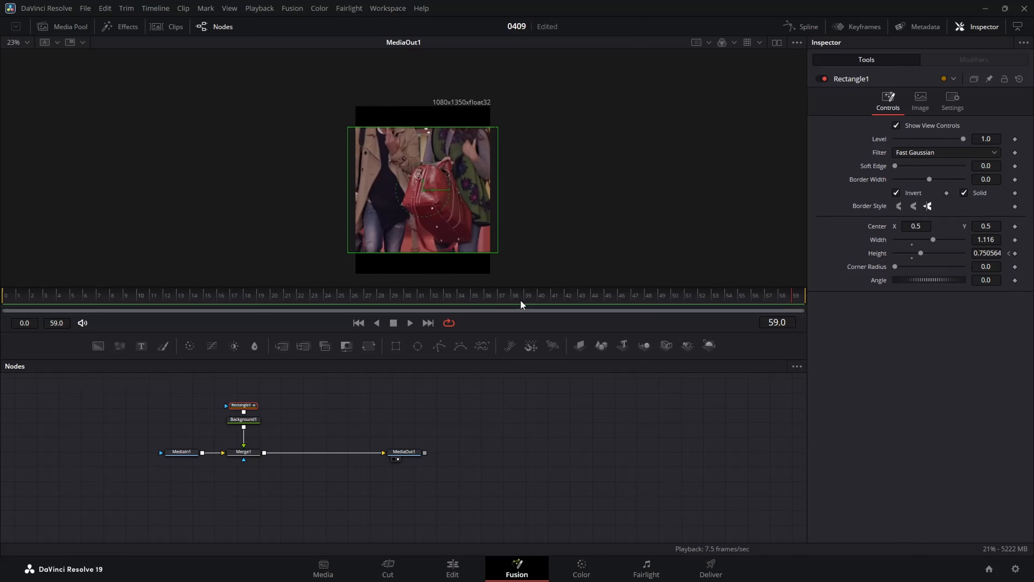
pyautogui.moveTo(514, 297)
pyautogui.mouseDown()
pyautogui.moveTo(500, 295)
pyautogui.moveTo(520, 300)
pyautogui.mouseUp()
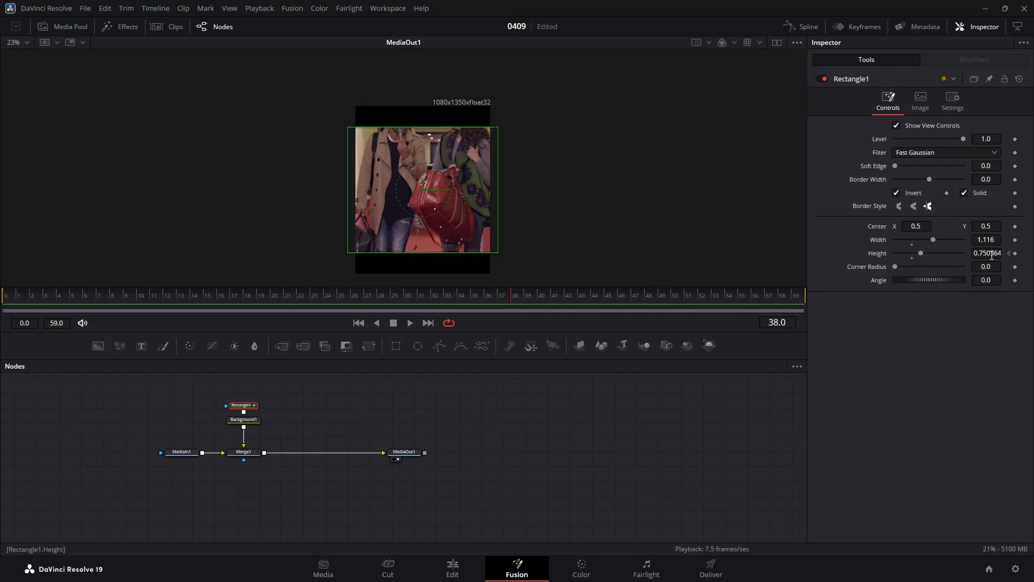
pyautogui.moveTo(992, 254); pyautogui.dragTo(1026, 254)
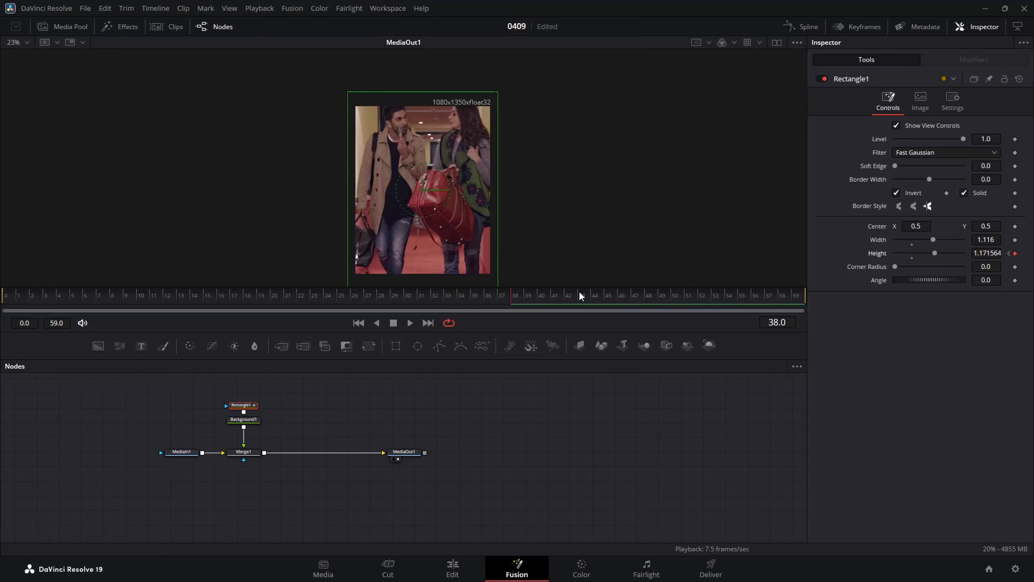
# - Show the second clip's Rectangle1 Height curve in the Spline editor, ease its keyframes, and preview the opening animation
pyautogui.click(801, 28)
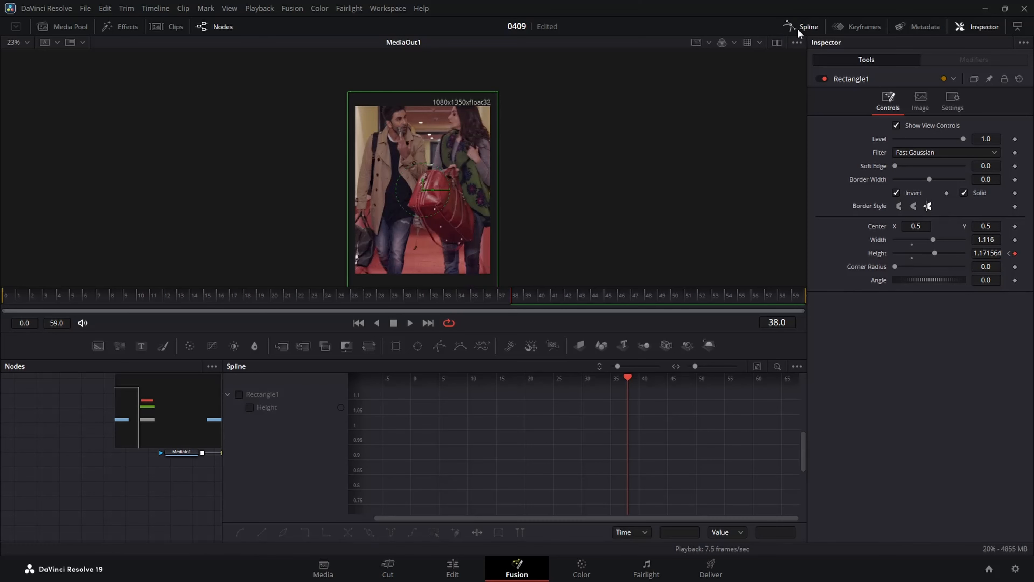
pyautogui.click(239, 394)
pyautogui.click(757, 365)
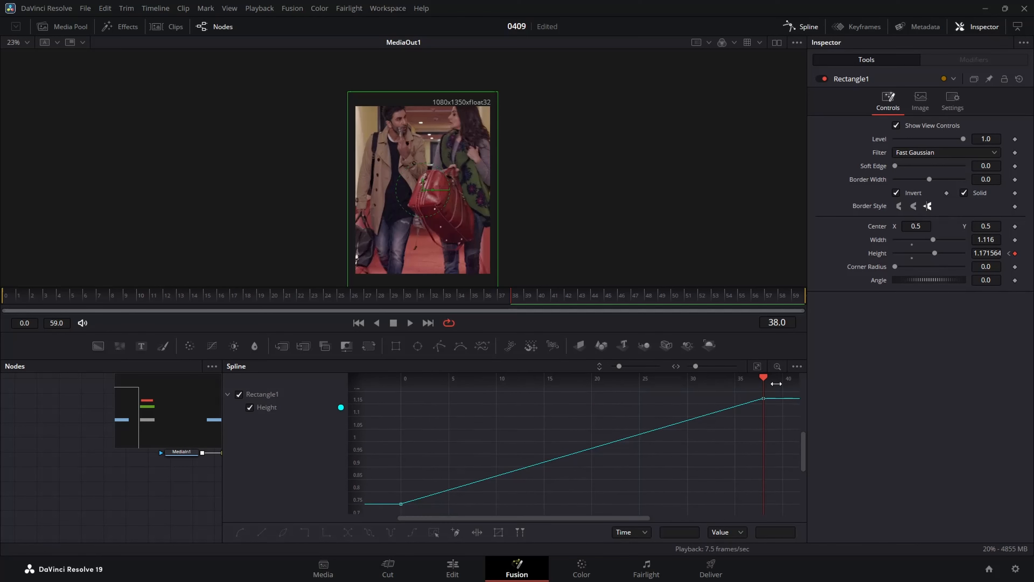
pyautogui.press('f')
pyautogui.click(2, 299)
pyautogui.press('space')
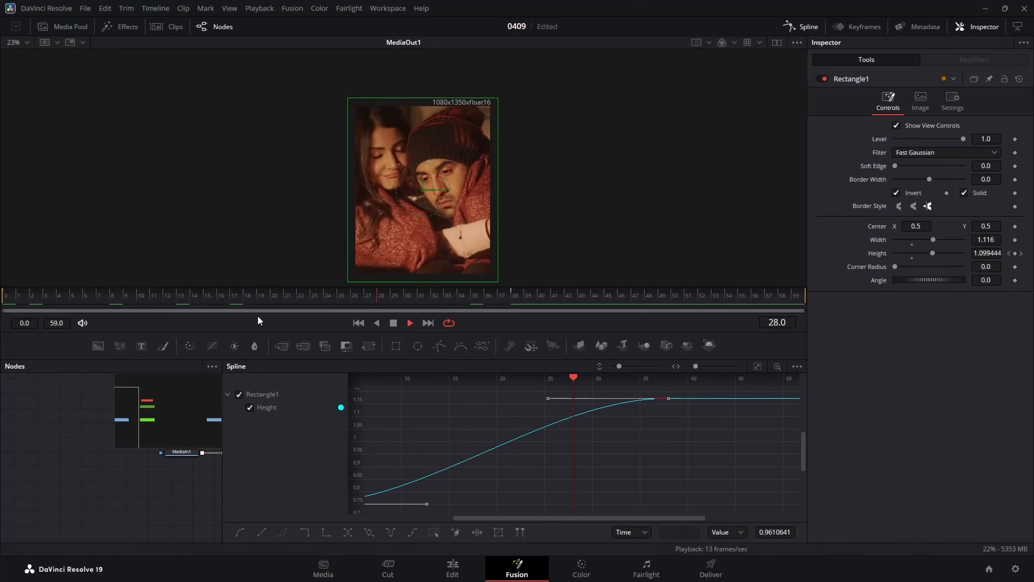
pyautogui.press('space')
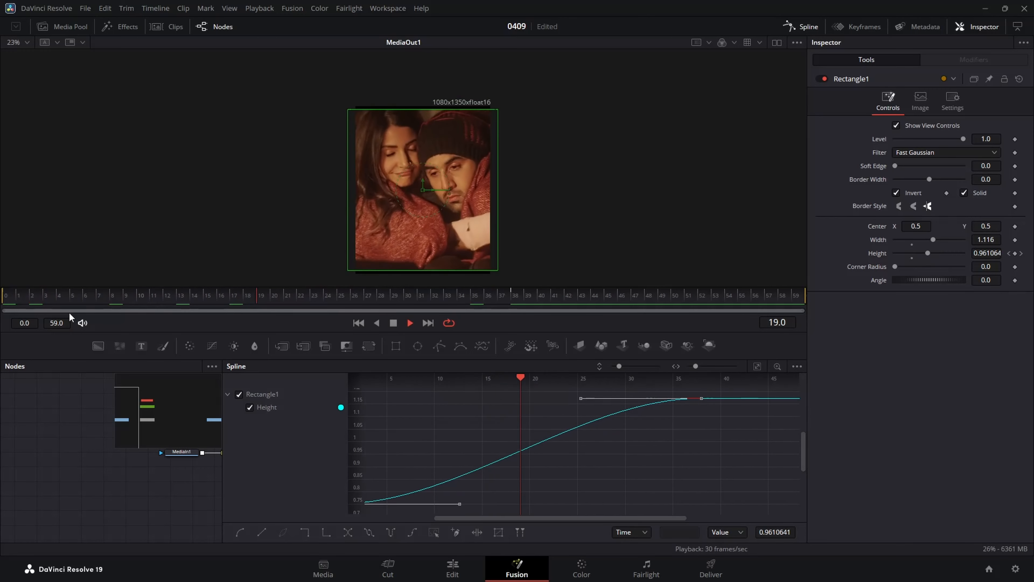
pyautogui.click(71, 304)
pyautogui.moveTo(71, 305); pyautogui.dragTo(291, 306)
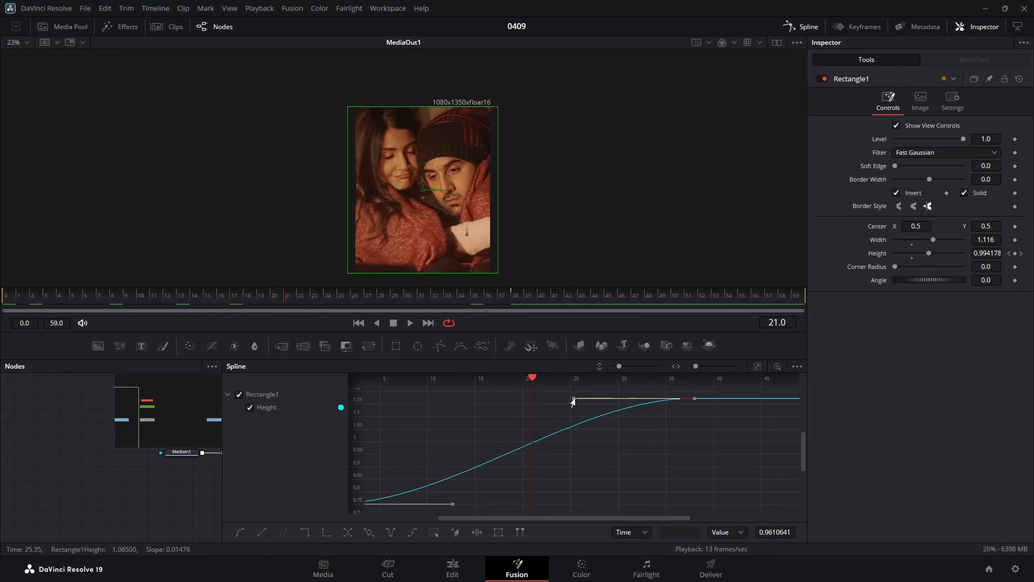
# - Try a long slow start and a steep finish on the Height curve, and preview the motion
pyautogui.moveTo(572, 401); pyautogui.dragTo(665, 465)
pyautogui.moveTo(423, 504); pyautogui.dragTo(550, 504)
pyautogui.moveTo(491, 297); pyautogui.dragTo(1, 308)
pyautogui.press('space')
pyautogui.press('space')
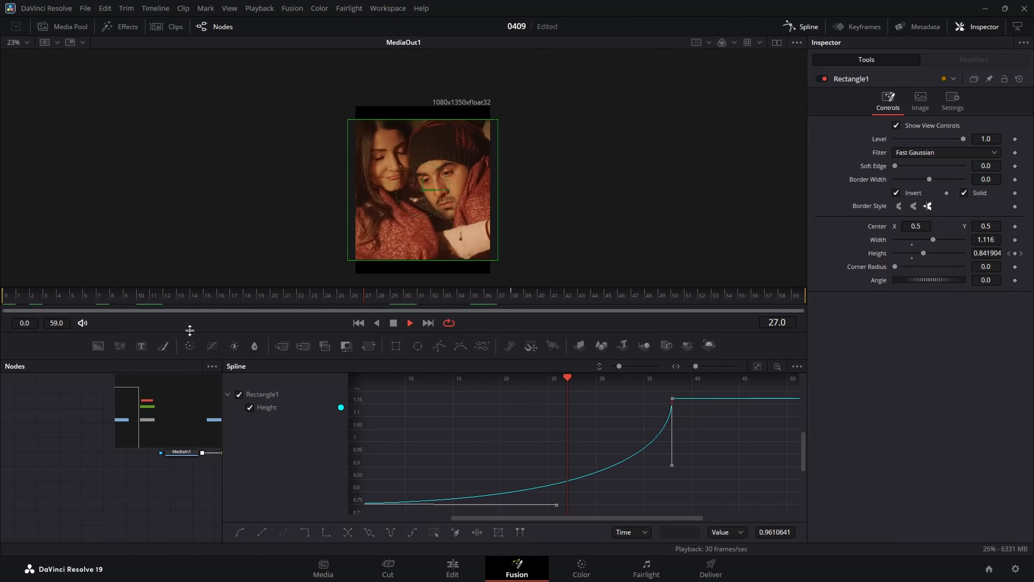
# - Shorten the Height curve's start handle so the opening speeds up sooner, and preview it
pyautogui.moveTo(557, 504); pyautogui.dragTo(468, 505)
pyautogui.click(2, 296)
pyautogui.press('space')
pyautogui.press('space')
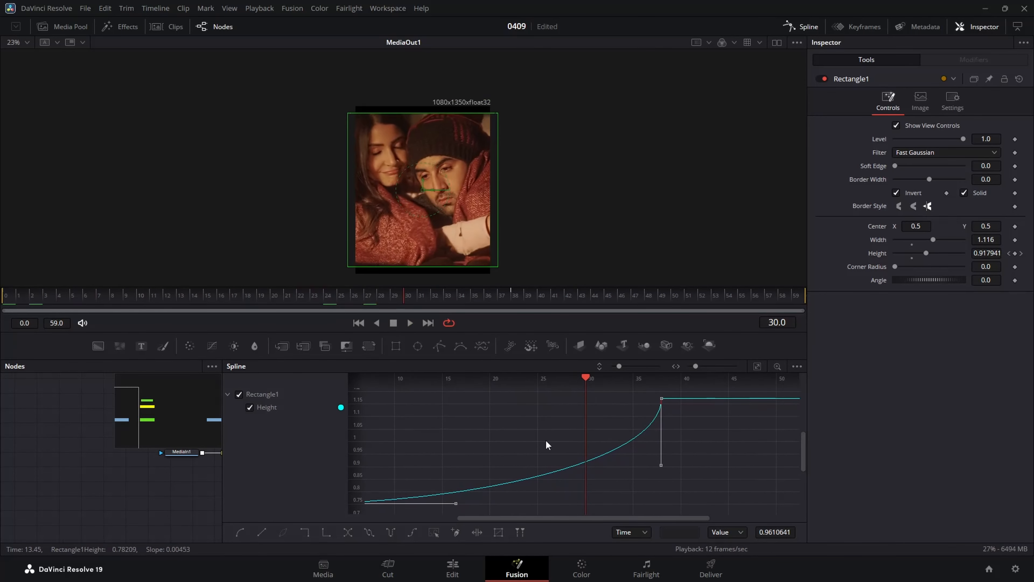
# - Reshape the Height curve's end handle for a gentle ease-out into the last keyframe, and replay the animation from frame 0
pyautogui.moveTo(661, 465); pyautogui.dragTo(568, 407)
pyautogui.click(3, 297)
pyautogui.press('space')
pyautogui.press('space')
pyautogui.click(2, 298)
pyautogui.press('space')
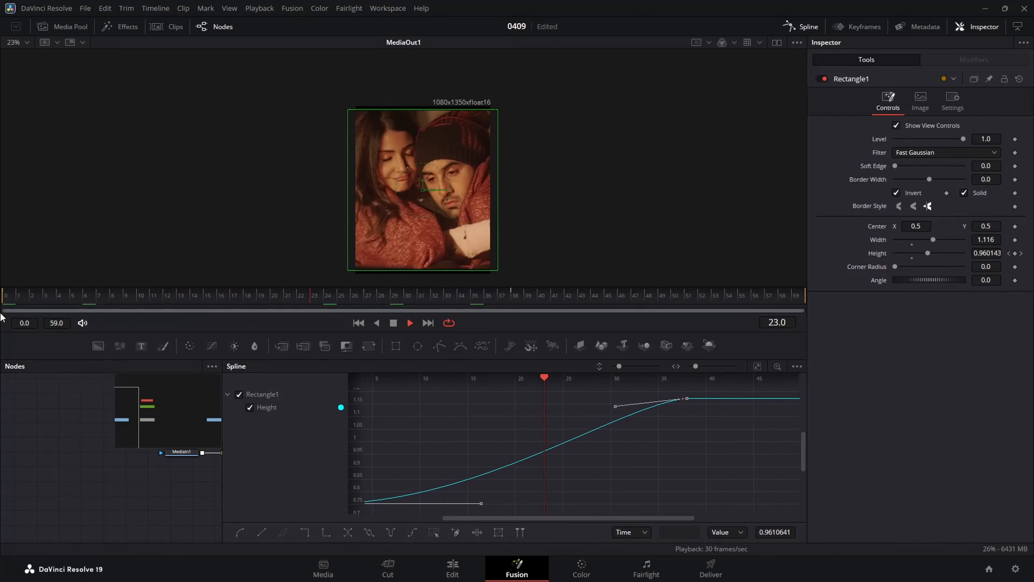
pyautogui.click(16, 299)
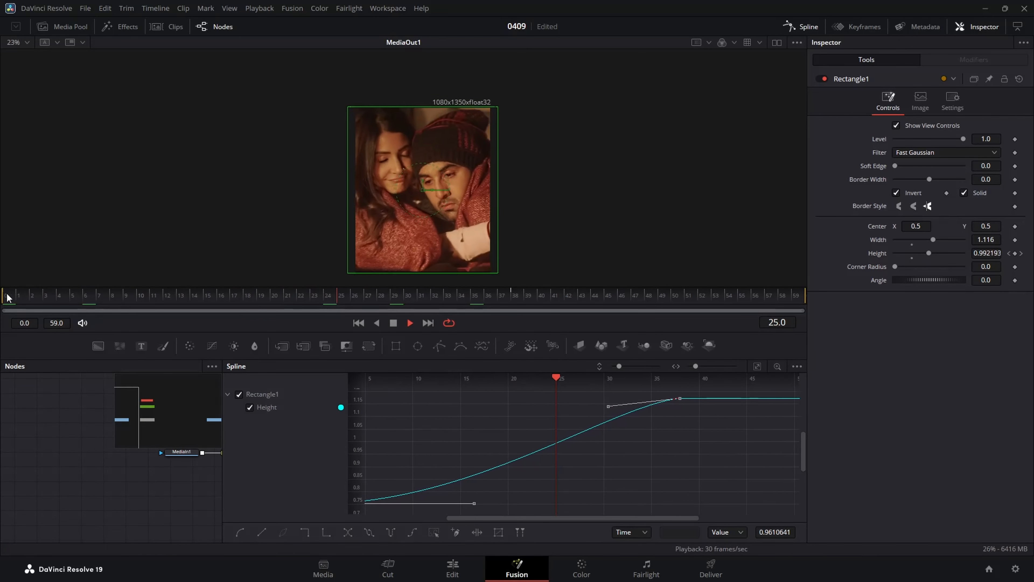
pyautogui.press('space')
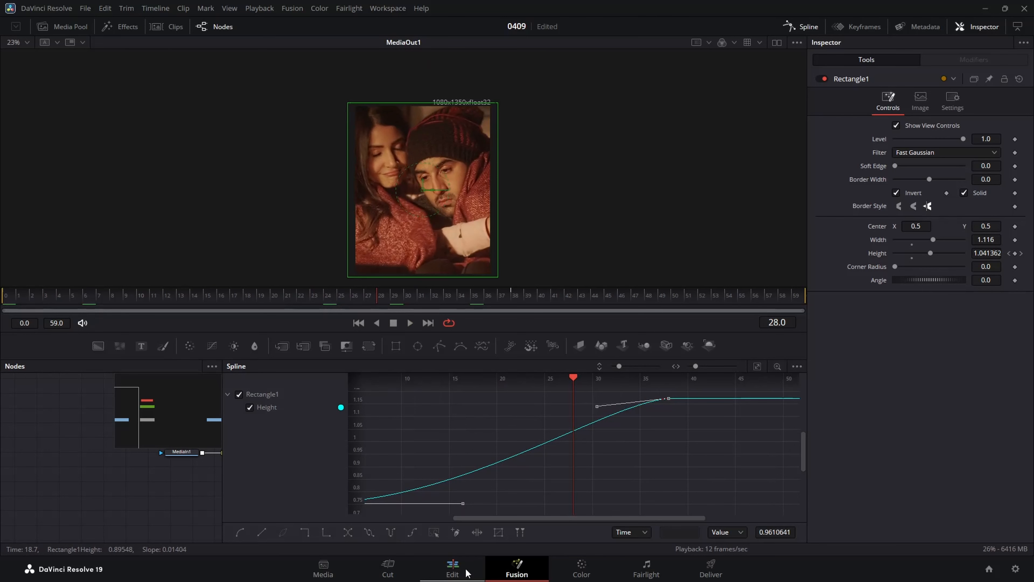
# - Return to the Edit page and play the whole timeline from the beginning to review the bar animation
pyautogui.click(452, 569)
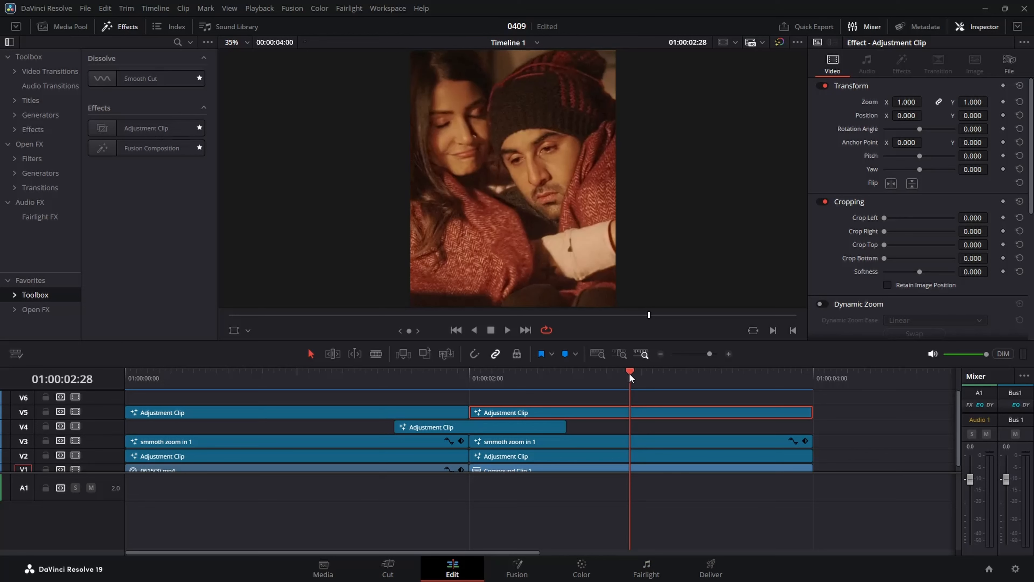
pyautogui.moveTo(629, 377); pyautogui.dragTo(33, 381)
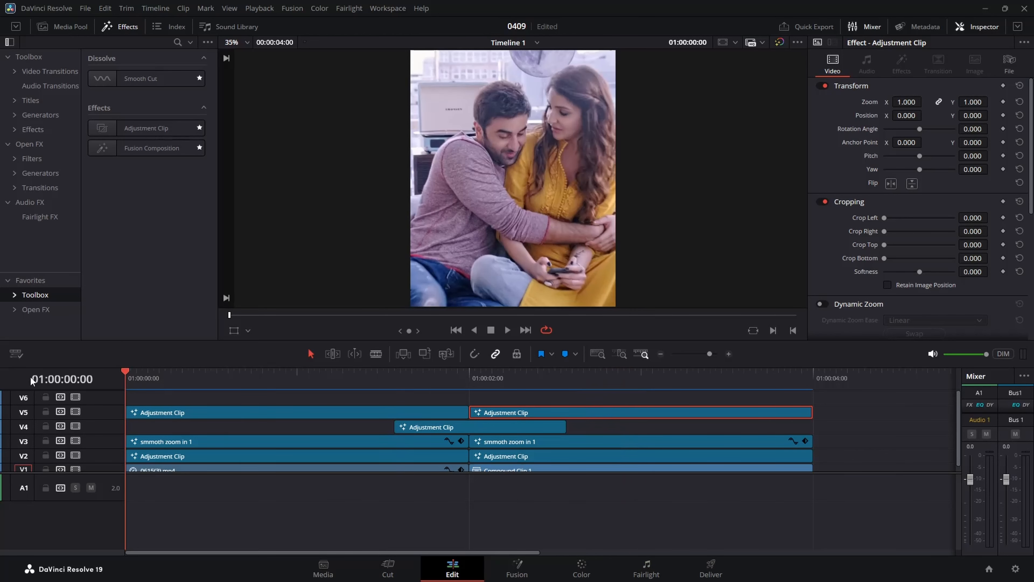
pyautogui.press('space')
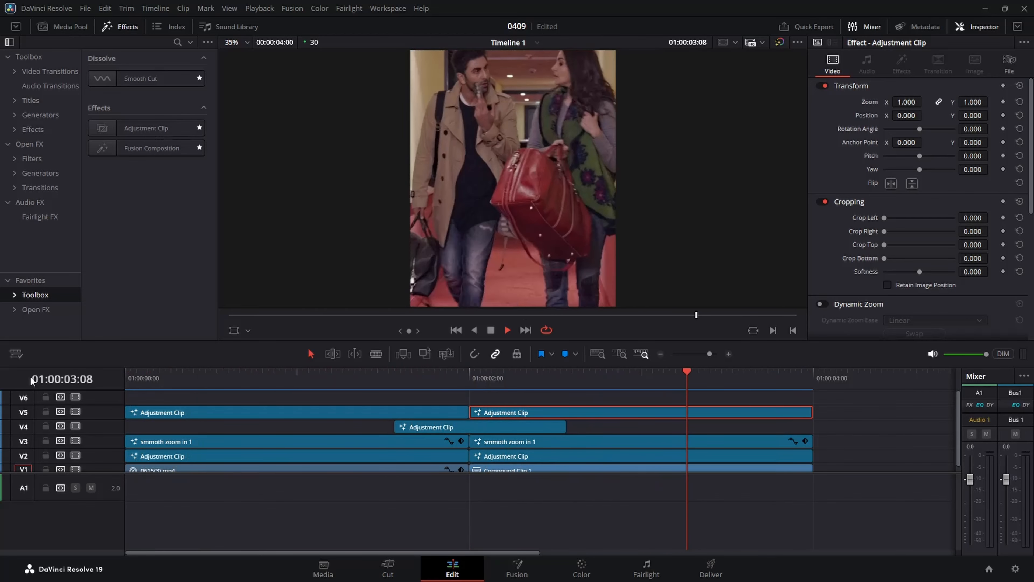
pyautogui.press('space')
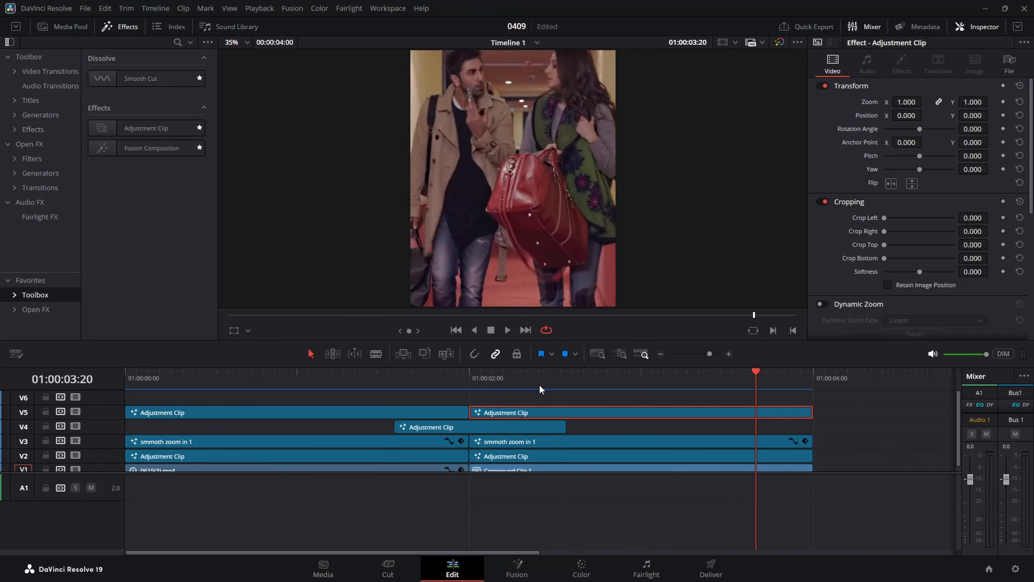